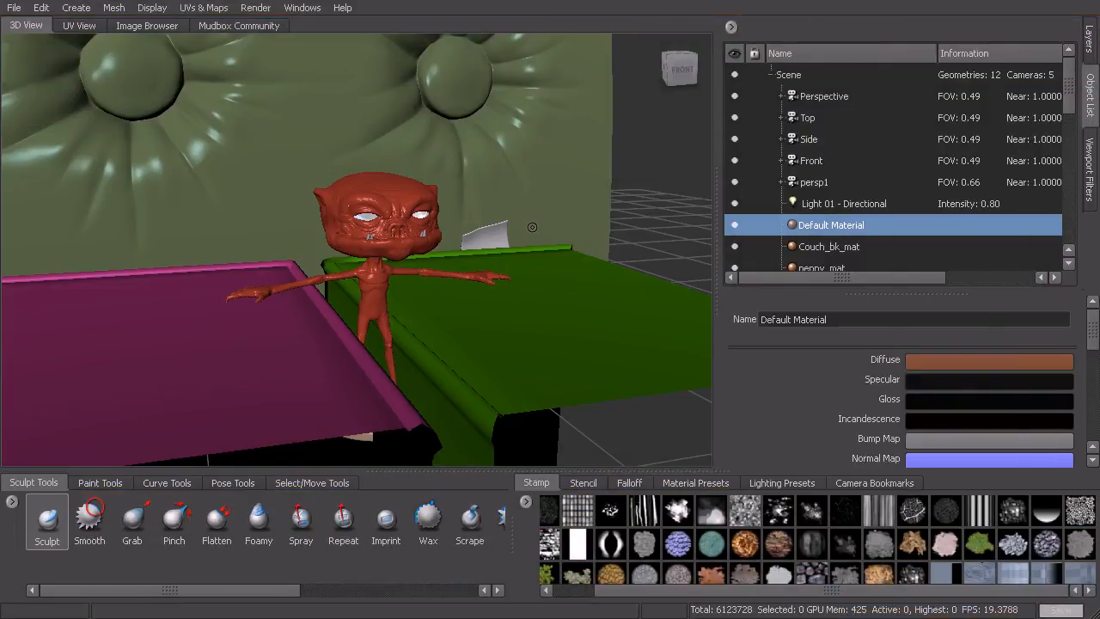
Step: Select the scene's directional light and turn on Show Grips and Show Light for it
{"action": "left_click_drag", "start_coordinate": [528, 223], "coordinate": [567, 256], "text": "alt"}
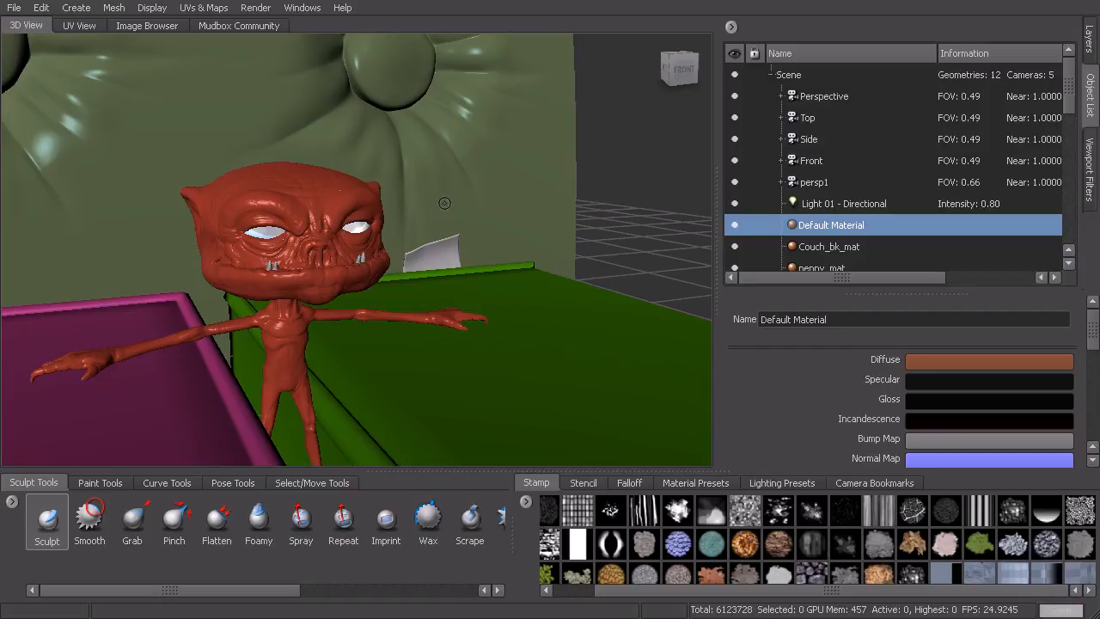
{"action": "left_click_drag", "start_coordinate": [418, 241], "coordinate": [249, 259], "text": "alt"}
{"action": "left_click", "coordinate": [825, 208]}
{"action": "left_click_drag", "start_coordinate": [640, 317], "coordinate": [462, 280], "text": "alt"}
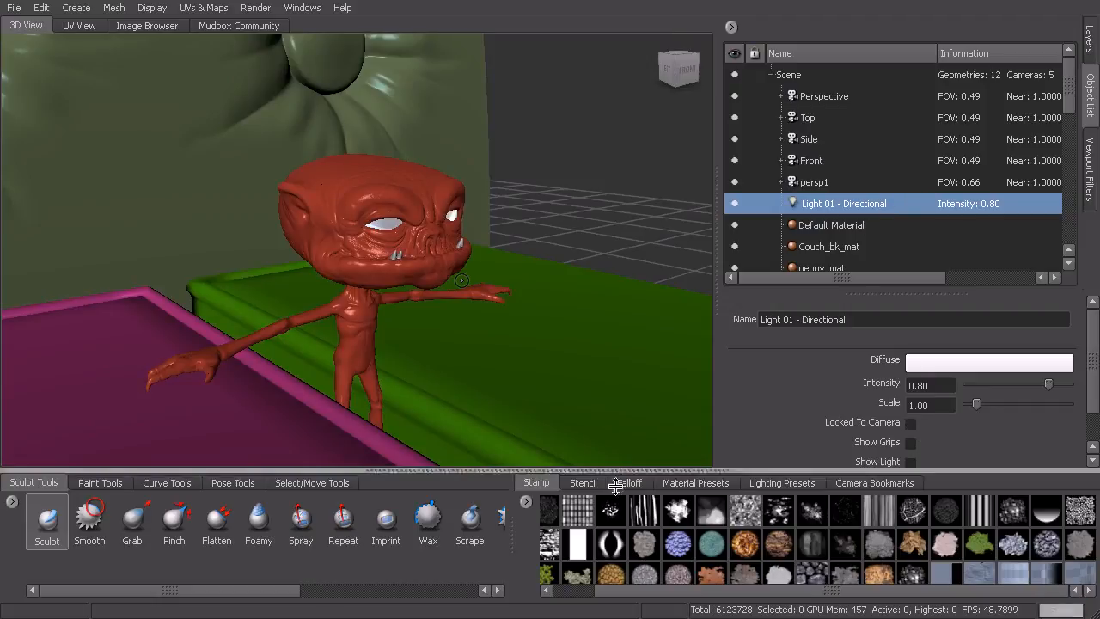
{"action": "left_click_drag", "start_coordinate": [548, 302], "coordinate": [392, 255], "text": "alt"}
{"action": "left_click_drag", "start_coordinate": [419, 296], "coordinate": [680, 242], "text": "alt"}
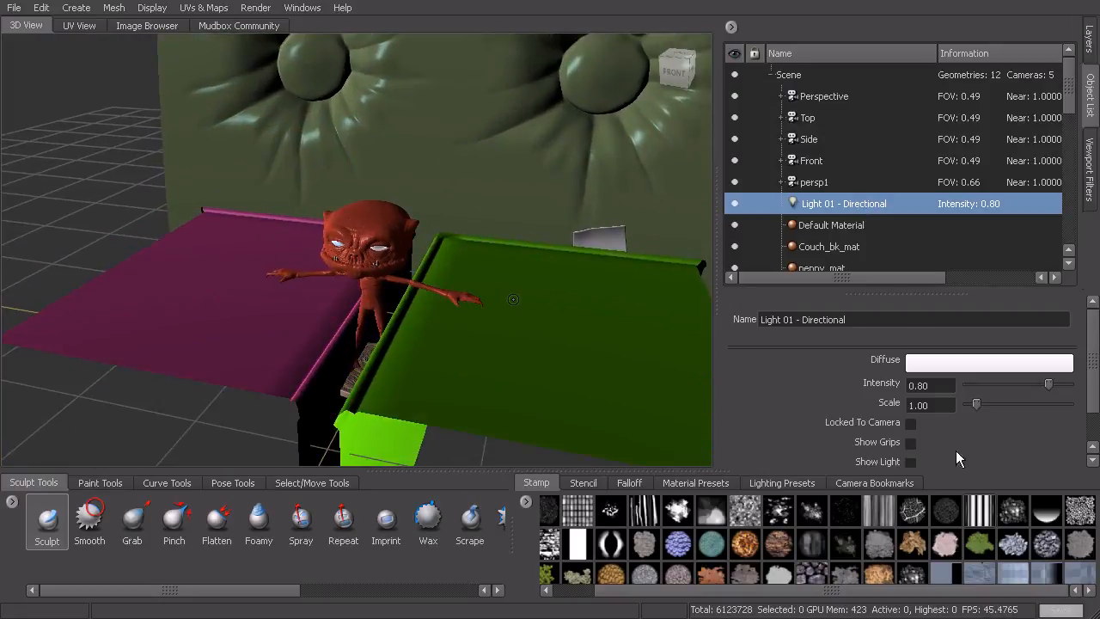
{"action": "left_click", "coordinate": [910, 443]}
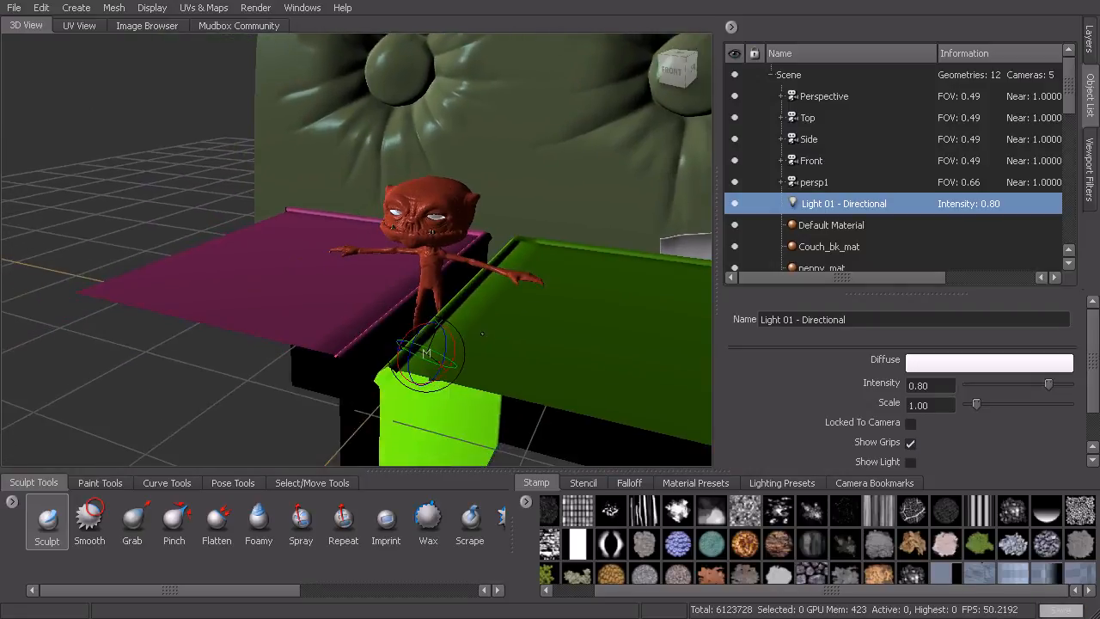
{"action": "left_click", "coordinate": [910, 462]}
Step: Rotate the directional light with its viewport grip and set its intensity to 0.81
{"action": "mouse_move", "coordinate": [489, 354]}
{"action": "left_mouse_down", "text": "alt"}
{"action": "mouse_move", "coordinate": [442, 392]}
{"action": "mouse_move", "coordinate": [430, 386]}
{"action": "mouse_move", "coordinate": [460, 354]}
{"action": "mouse_move", "coordinate": [490, 357]}
{"action": "left_mouse_up", "text": "alt"}
{"action": "left_click_drag", "start_coordinate": [411, 184], "coordinate": [550, 200], "text": "alt"}
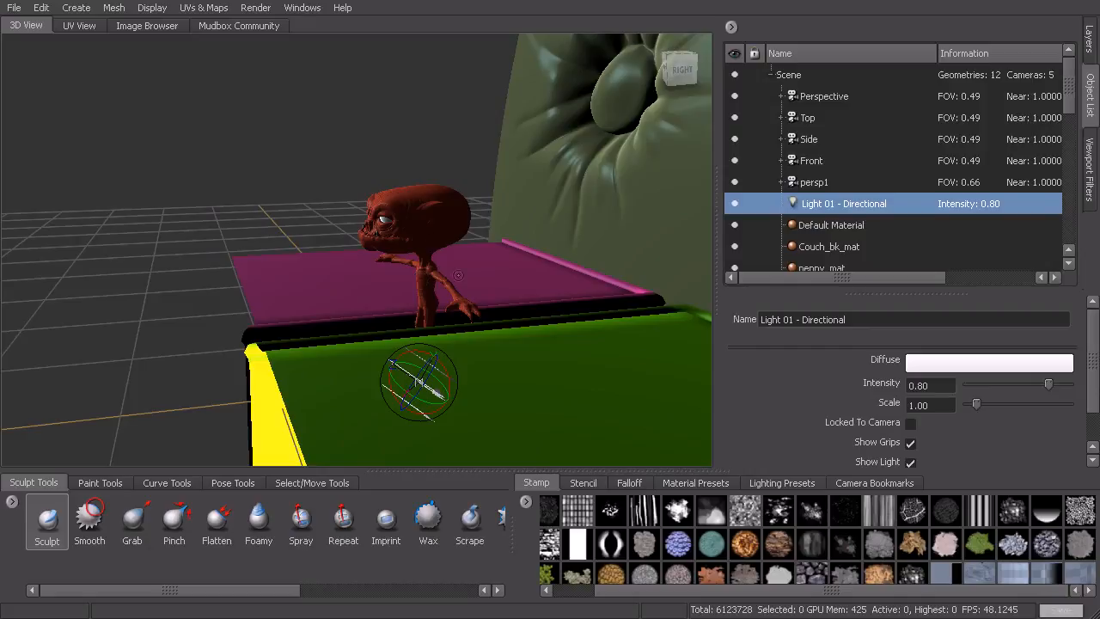
{"action": "left_click_drag", "start_coordinate": [483, 329], "coordinate": [564, 355], "text": "alt"}
{"action": "mouse_move", "coordinate": [416, 343]}
{"action": "left_mouse_down"}
{"action": "mouse_move", "coordinate": [427, 345]}
{"action": "mouse_move", "coordinate": [412, 341]}
{"action": "mouse_move", "coordinate": [425, 347]}
{"action": "mouse_move", "coordinate": [413, 317]}
{"action": "mouse_move", "coordinate": [422, 313]}
{"action": "left_mouse_up"}
{"action": "left_click_drag", "start_coordinate": [500, 334], "coordinate": [610, 301], "text": "alt"}
{"action": "mouse_move", "coordinate": [1048, 384]}
{"action": "left_mouse_down"}
{"action": "mouse_move", "coordinate": [1027, 382]}
{"action": "mouse_move", "coordinate": [1050, 381]}
{"action": "left_mouse_up"}
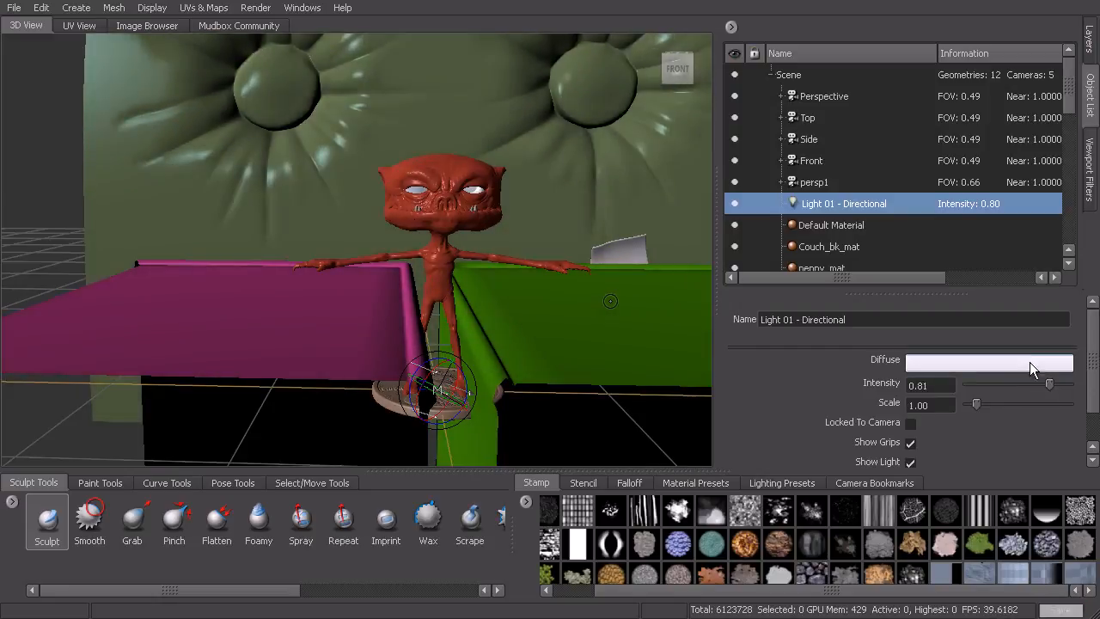
Step: Try an orange diffuse colour on the directional light and return it to white
{"action": "left_click", "coordinate": [1027, 365]}
{"action": "left_click", "coordinate": [907, 434]}
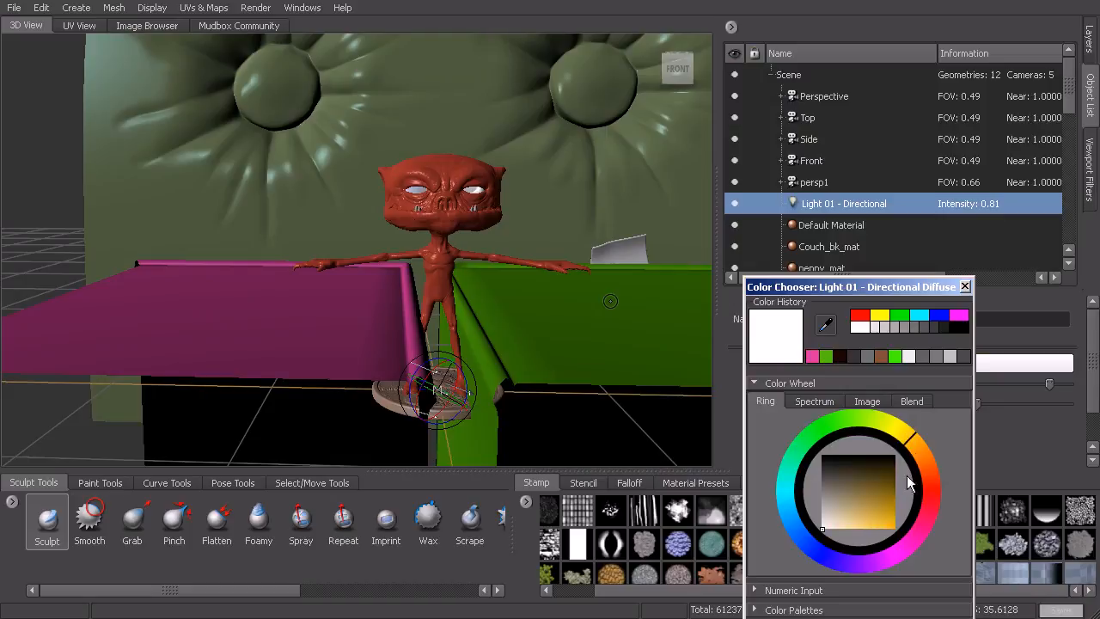
{"action": "left_click", "coordinate": [884, 500]}
{"action": "left_click_drag", "start_coordinate": [885, 500], "coordinate": [825, 531]}
{"action": "left_click_drag", "start_coordinate": [926, 287], "coordinate": [893, 192]}
{"action": "left_click", "coordinate": [864, 554]}
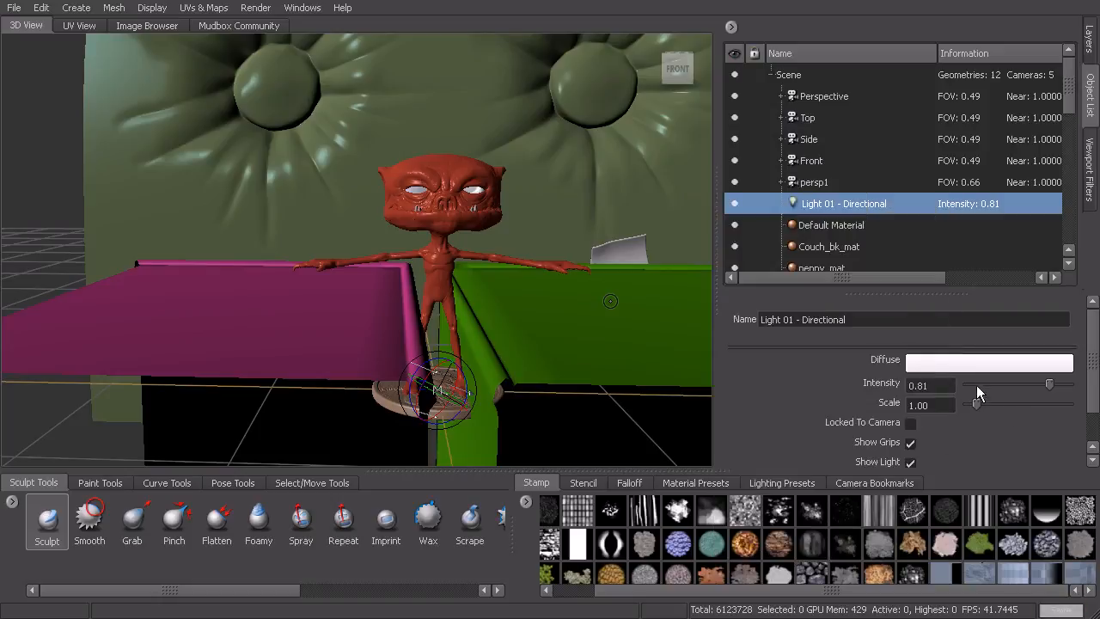
Step: Lock the directional light to the camera and turn off its Show Grips and Show Light options
{"action": "left_click_drag", "start_coordinate": [650, 366], "coordinate": [343, 275], "text": "alt"}
{"action": "left_click", "coordinate": [910, 422]}
{"action": "left_click", "coordinate": [910, 442]}
{"action": "left_click", "coordinate": [910, 461]}
{"action": "left_click_drag", "start_coordinate": [426, 280], "coordinate": [530, 267], "text": "alt"}
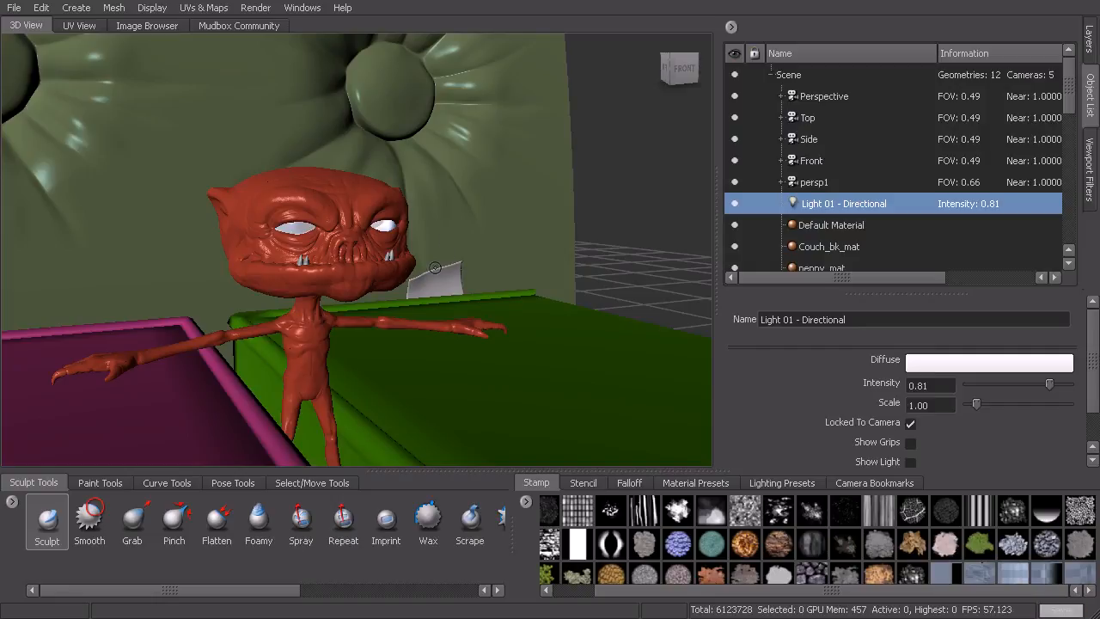
Step: Create a point light in the scene
{"action": "left_click_drag", "start_coordinate": [443, 263], "coordinate": [413, 268], "text": "alt"}
{"action": "middle_click_drag", "start_coordinate": [412, 268], "coordinate": [488, 290], "text": "alt"}
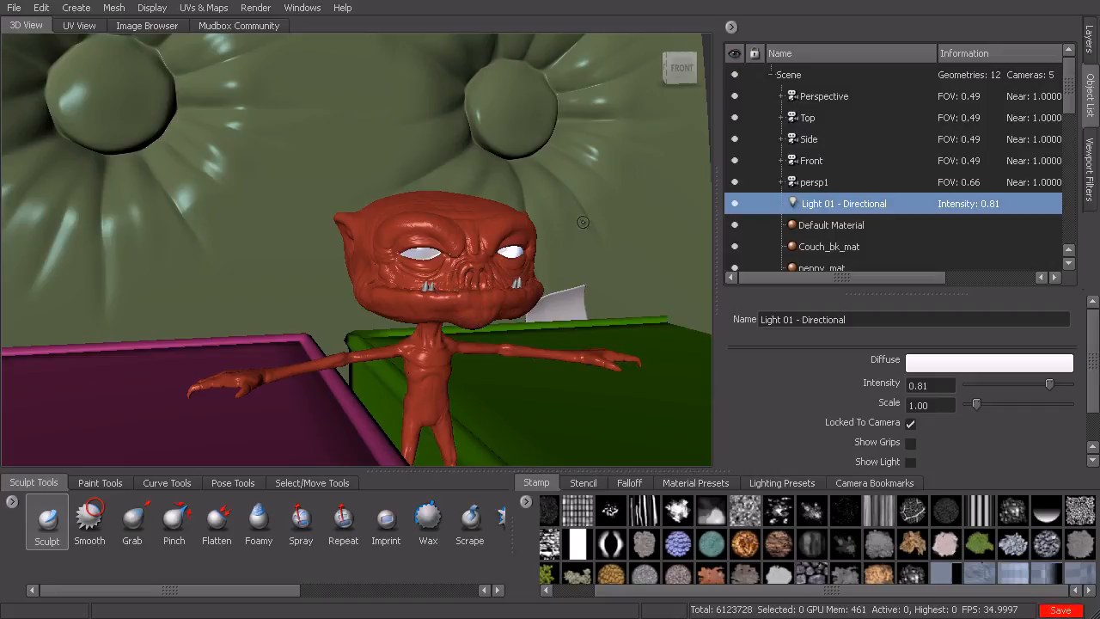
{"action": "left_click_drag", "start_coordinate": [533, 223], "coordinate": [505, 225], "text": "alt"}
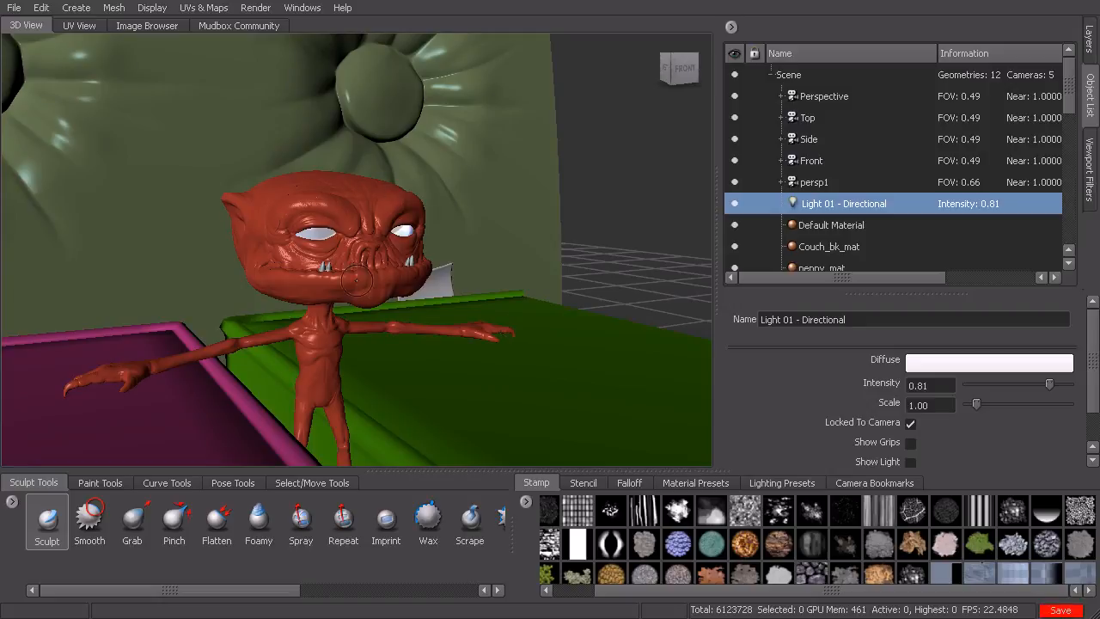
{"action": "mouse_move", "coordinate": [462, 259]}
{"action": "left_mouse_down", "text": "alt"}
{"action": "mouse_move", "coordinate": [449, 250]}
{"action": "mouse_move", "coordinate": [493, 248]}
{"action": "left_mouse_up", "text": "alt"}
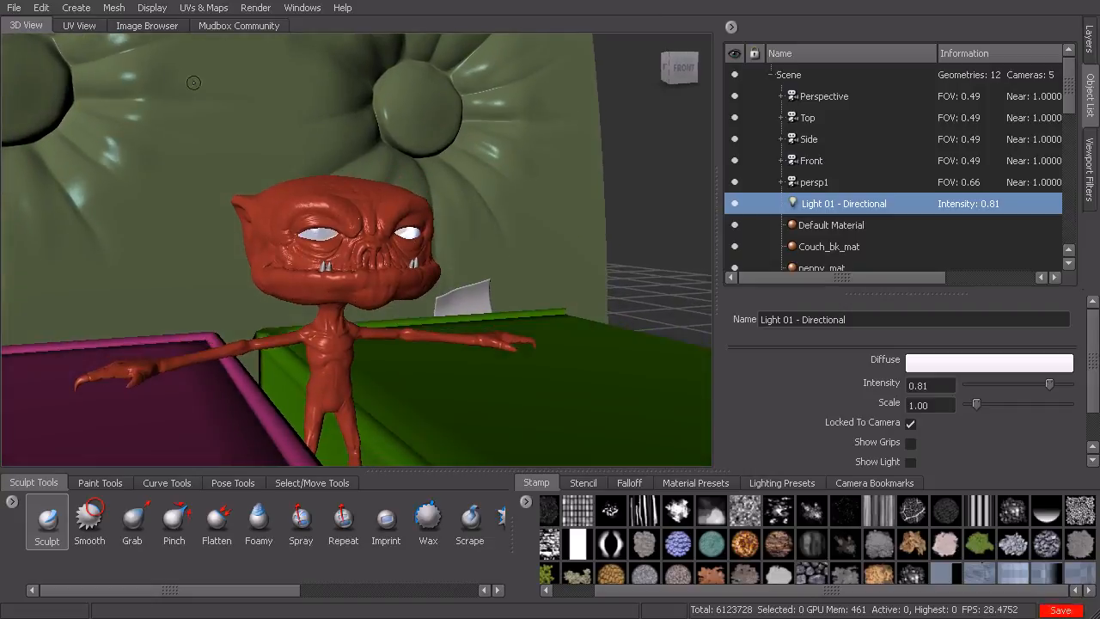
{"action": "left_click", "coordinate": [87, 12]}
{"action": "mouse_move", "coordinate": [94, 73]}
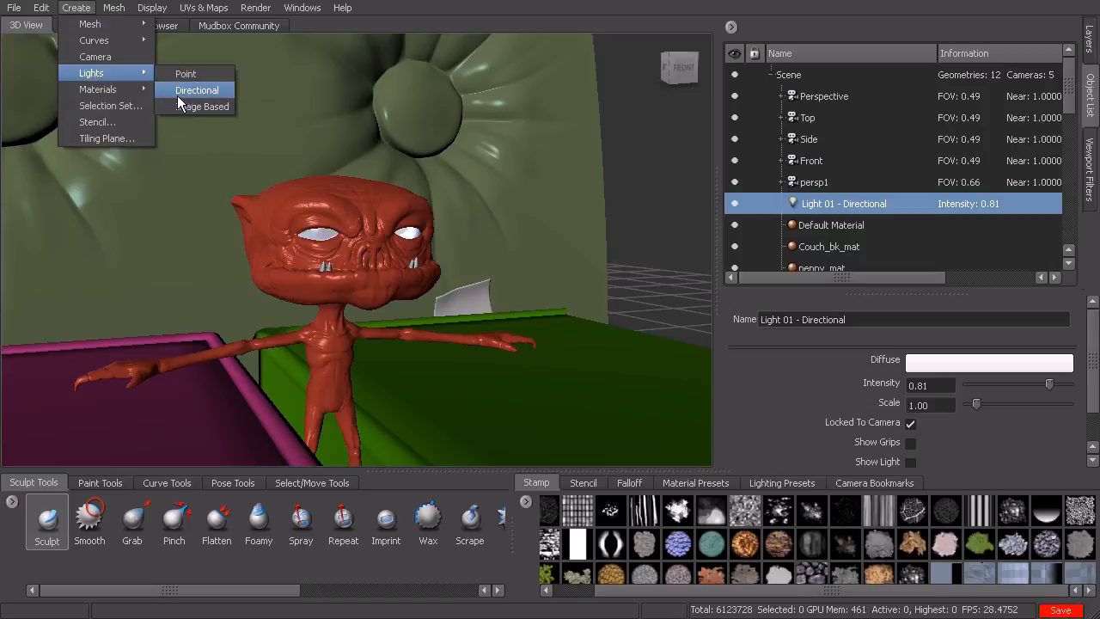
{"action": "left_click", "coordinate": [185, 74]}
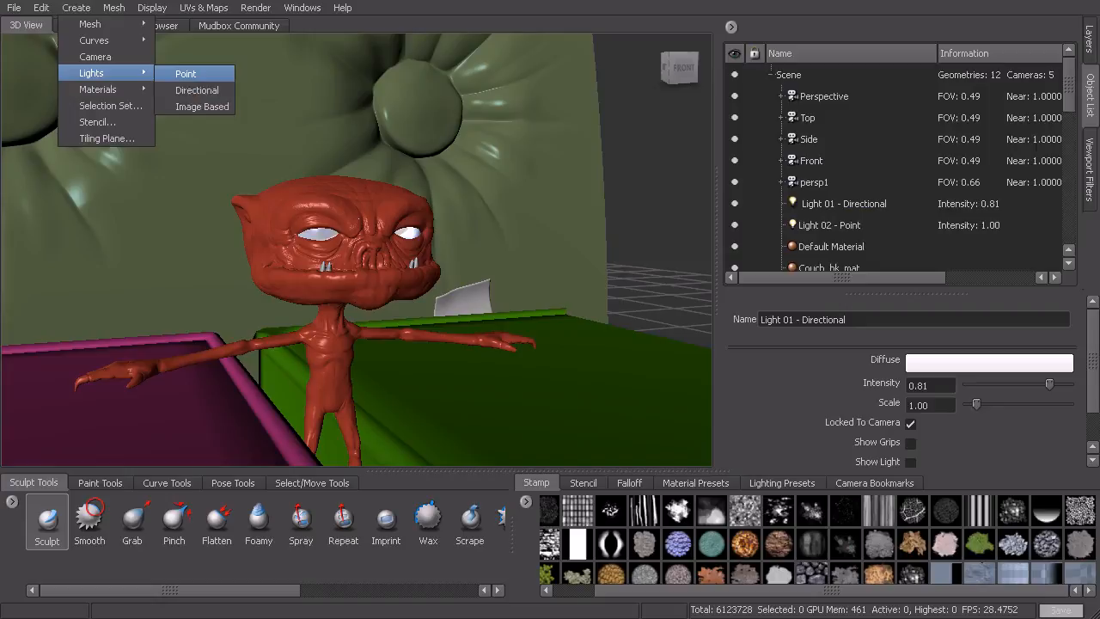
Step: Select the new point light and turn on its Show Grips and Show Light options
{"action": "right_click_drag", "start_coordinate": [524, 225], "coordinate": [472, 240], "text": "alt"}
{"action": "left_click_drag", "start_coordinate": [472, 240], "coordinate": [405, 301], "text": "alt"}
{"action": "middle_click_drag", "start_coordinate": [405, 301], "coordinate": [443, 199], "text": "alt"}
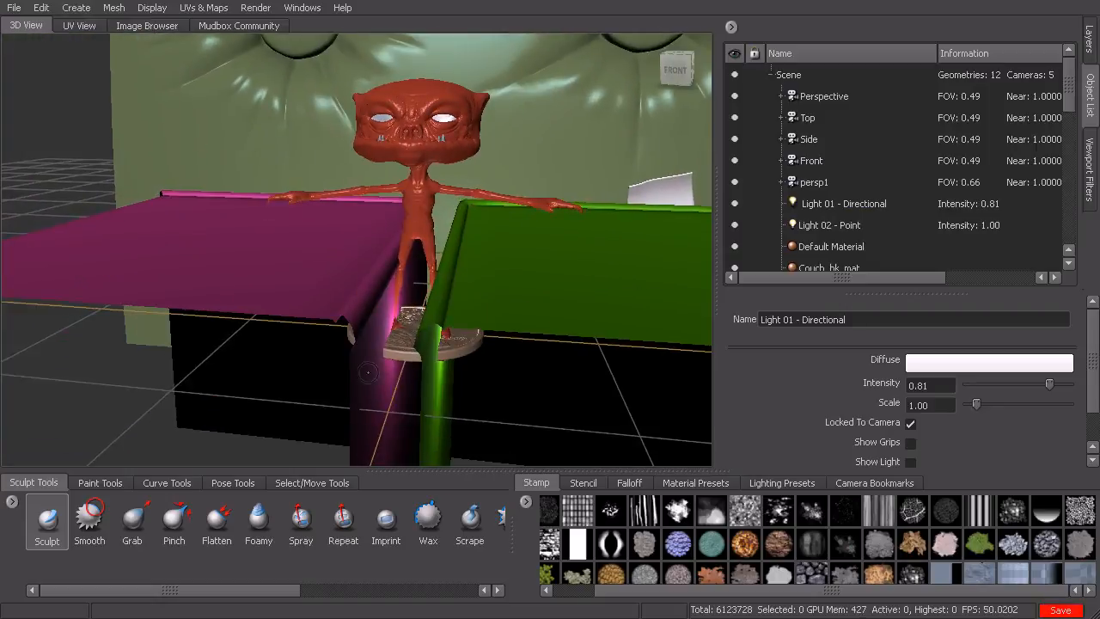
{"action": "left_click", "coordinate": [838, 225]}
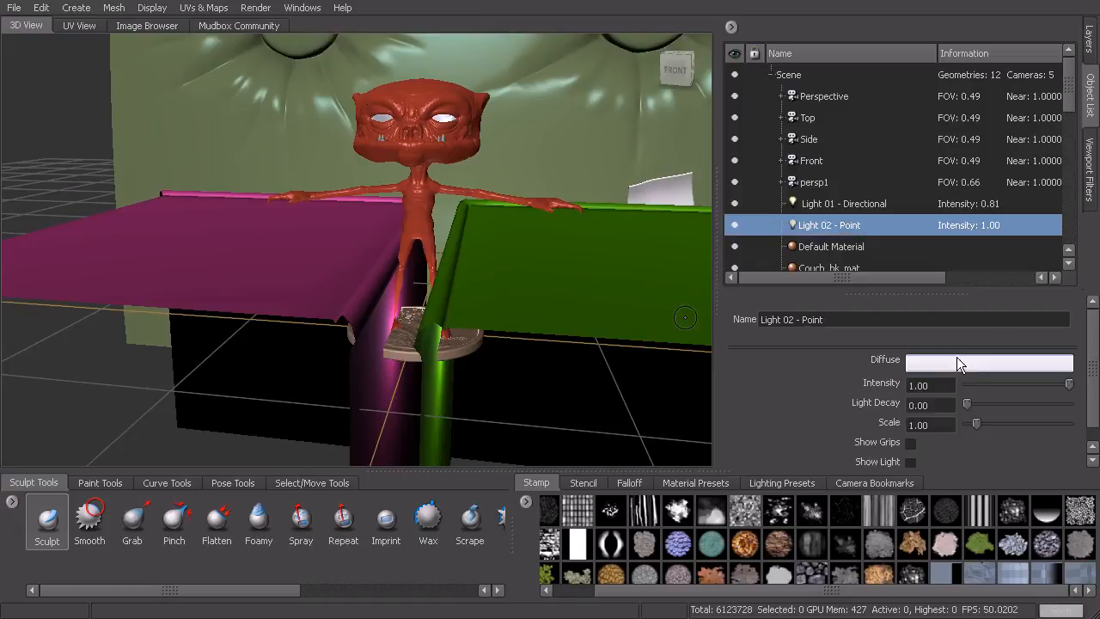
{"action": "left_click", "coordinate": [910, 463]}
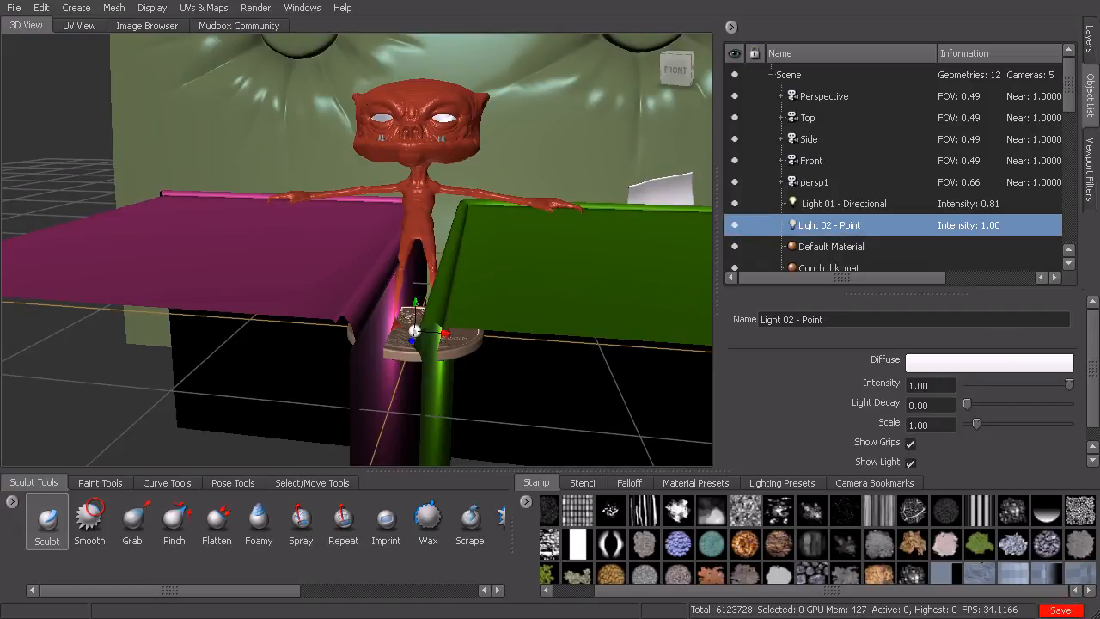
Step: Raise the point light above the cushions and pull it forward in front of the character
{"action": "left_click_drag", "start_coordinate": [416, 302], "coordinate": [410, 165]}
{"action": "left_click_drag", "start_coordinate": [674, 184], "coordinate": [544, 210], "text": "alt"}
{"action": "left_click_drag", "start_coordinate": [451, 189], "coordinate": [381, 231]}
{"action": "left_click_drag", "start_coordinate": [435, 225], "coordinate": [550, 258], "text": "alt"}
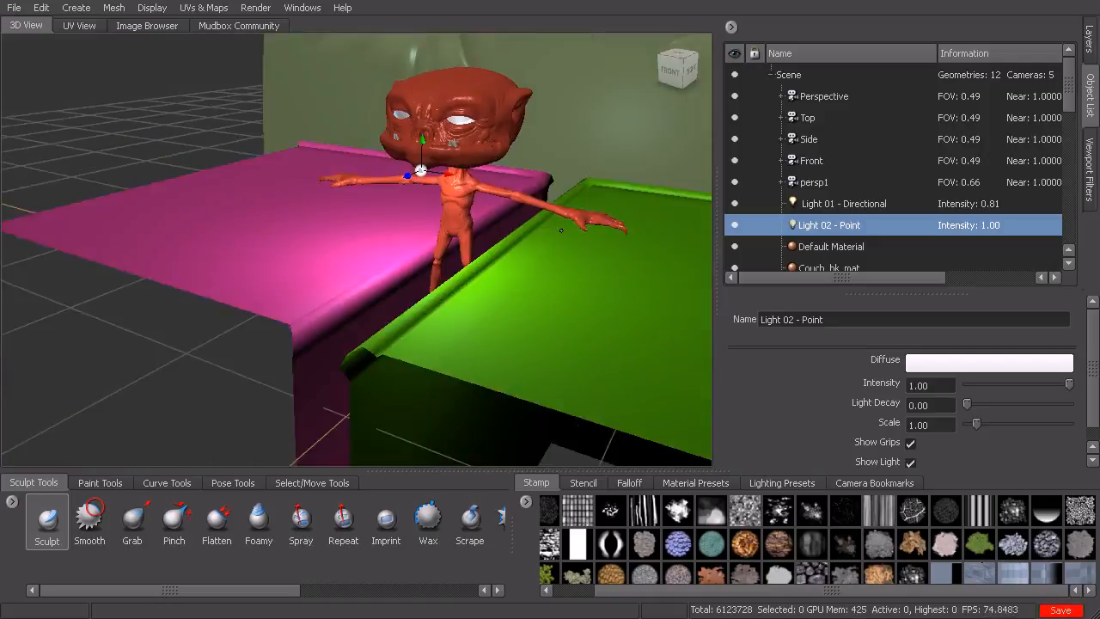
Step: Move the point light sideways so it sits beside the character's head, over the pink cushion
{"action": "right_click_drag", "start_coordinate": [550, 258], "coordinate": [604, 238], "text": "alt"}
{"action": "middle_click_drag", "start_coordinate": [604, 238], "coordinate": [568, 374], "text": "alt"}
{"action": "left_click_drag", "start_coordinate": [507, 327], "coordinate": [535, 256], "text": "alt"}
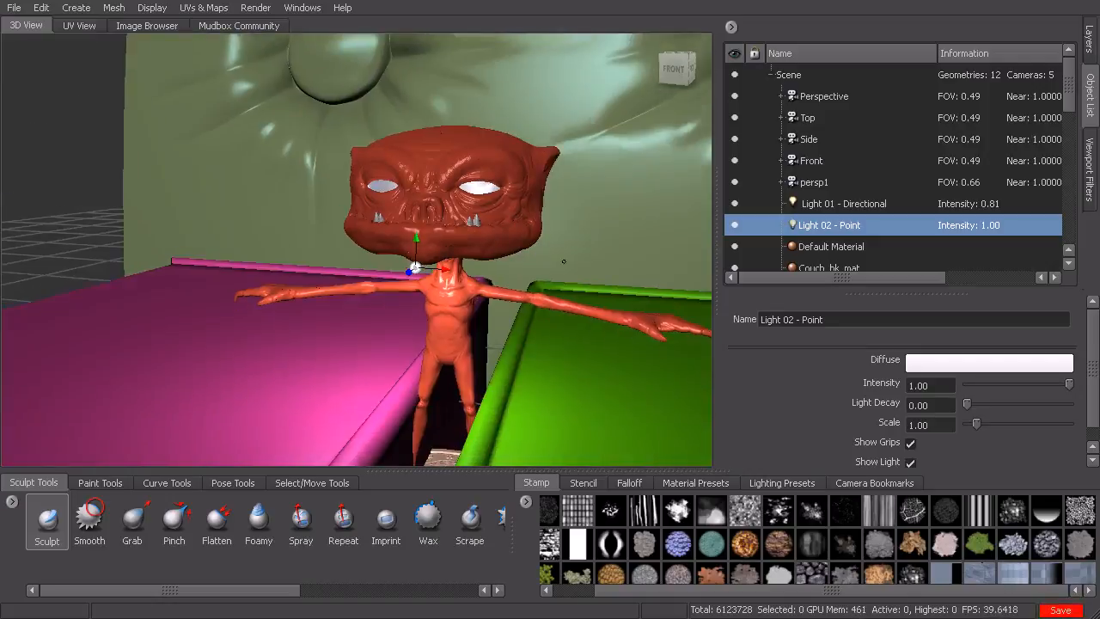
{"action": "right_click_drag", "start_coordinate": [535, 256], "coordinate": [594, 267], "text": "alt"}
{"action": "left_click_drag", "start_coordinate": [432, 243], "coordinate": [246, 259]}
Step: Try an orange diffuse colour on the point light and restore it to white
{"action": "left_click", "coordinate": [949, 365]}
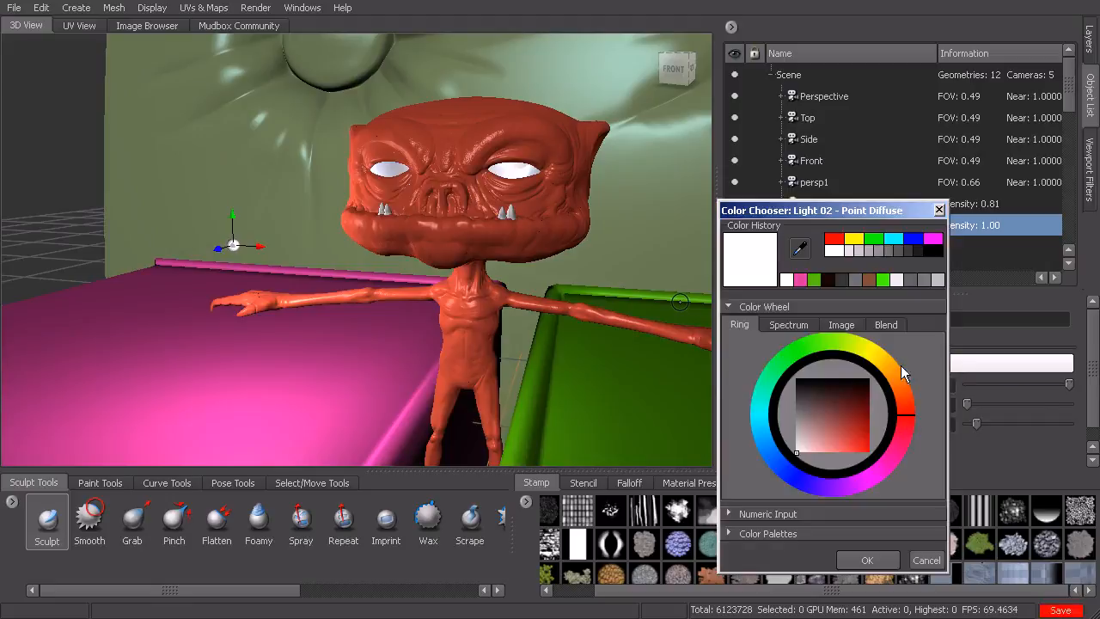
{"action": "left_click", "coordinate": [903, 389]}
{"action": "left_click", "coordinate": [866, 427]}
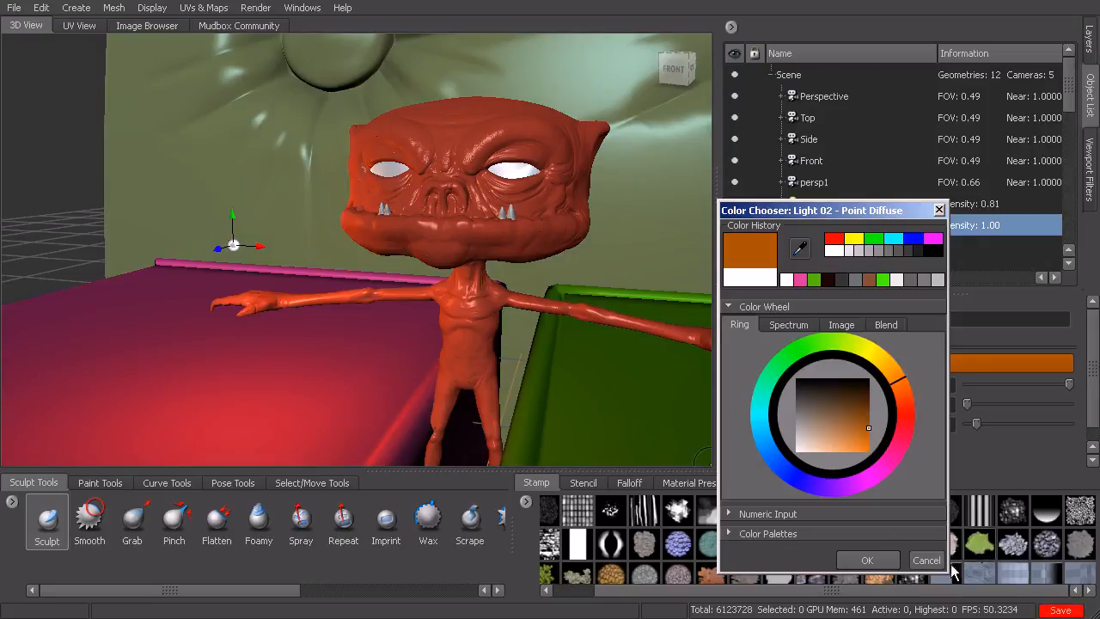
{"action": "left_click", "coordinate": [754, 279]}
{"action": "left_click", "coordinate": [868, 560]}
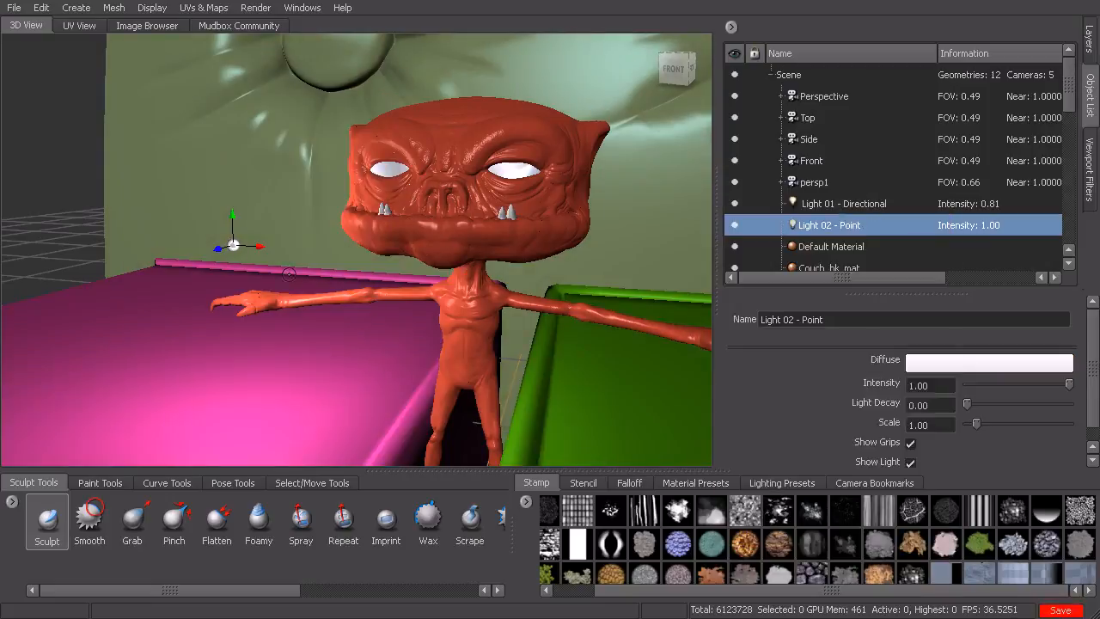
Step: Shift the point light slightly closer to the character and test its light decay, returning the decay to 0
{"action": "left_click_drag", "start_coordinate": [258, 246], "coordinate": [284, 249]}
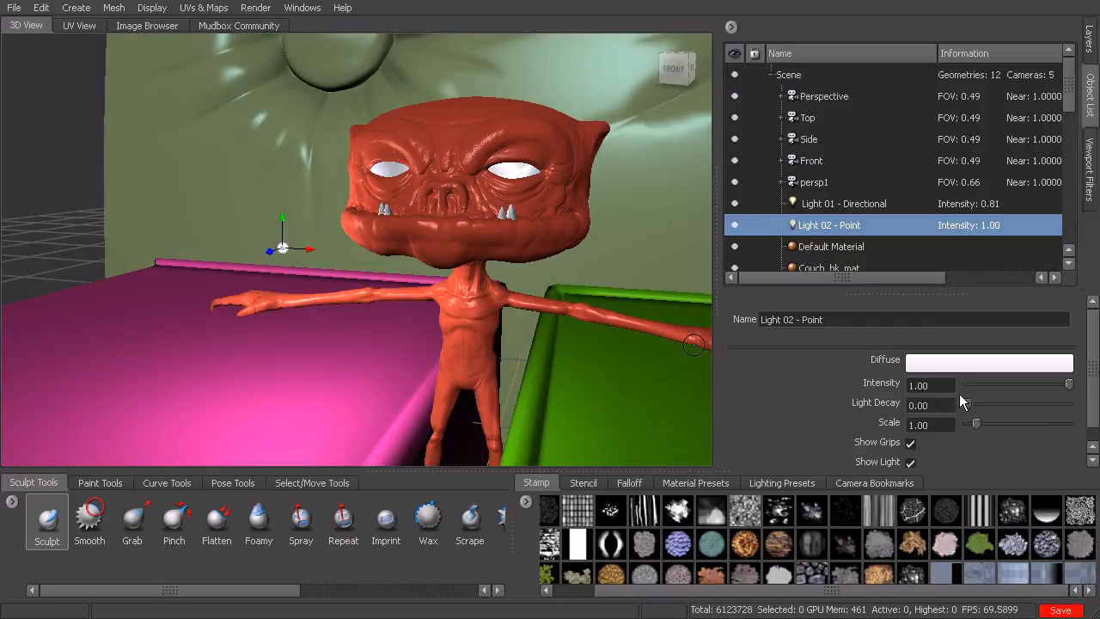
{"action": "mouse_move", "coordinate": [1069, 384]}
{"action": "left_mouse_down"}
{"action": "mouse_move", "coordinate": [998, 386]}
{"action": "mouse_move", "coordinate": [1069, 387]}
{"action": "left_mouse_up"}
{"action": "left_click_drag", "start_coordinate": [964, 404], "coordinate": [1050, 404]}
{"action": "mouse_move", "coordinate": [977, 401]}
{"action": "left_mouse_down"}
{"action": "mouse_move", "coordinate": [1005, 403]}
{"action": "mouse_move", "coordinate": [969, 405]}
{"action": "left_mouse_up"}
{"action": "mouse_move", "coordinate": [1068, 384]}
{"action": "left_mouse_down"}
{"action": "mouse_move", "coordinate": [1036, 385]}
{"action": "mouse_move", "coordinate": [1069, 385]}
{"action": "left_mouse_up"}
Step: Create an image-based light in the scene
{"action": "right_click_drag", "start_coordinate": [462, 243], "coordinate": [262, 165], "text": "alt"}
{"action": "mouse_move", "coordinate": [262, 165]}
{"action": "left_mouse_down", "text": "alt"}
{"action": "mouse_move", "coordinate": [258, 216]}
{"action": "mouse_move", "coordinate": [250, 154]}
{"action": "left_mouse_up", "text": "alt"}
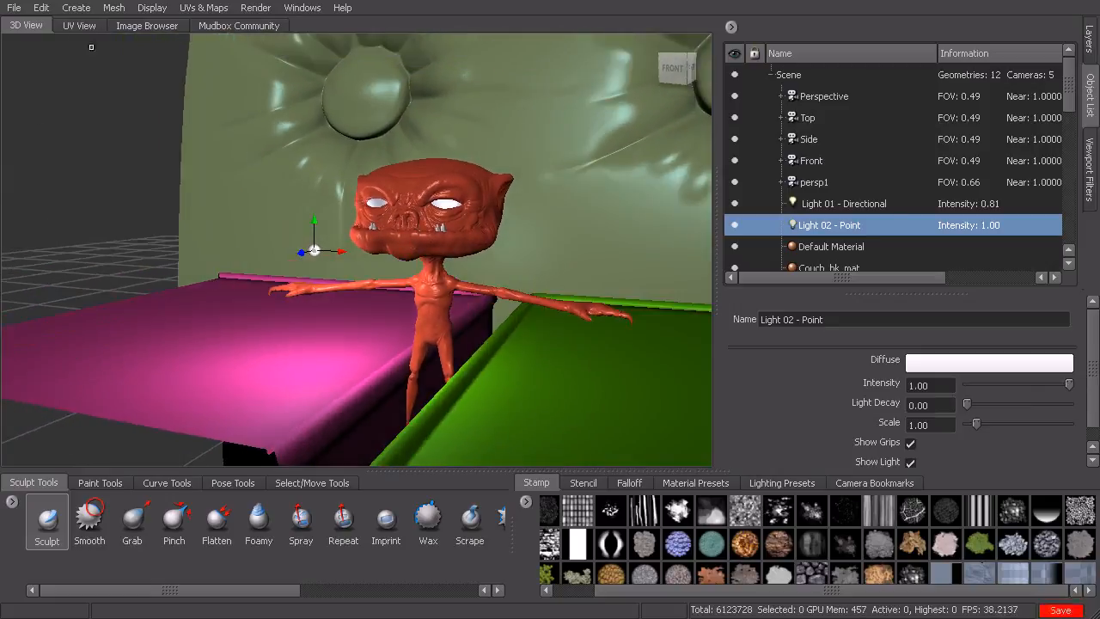
{"action": "left_click", "coordinate": [86, 16]}
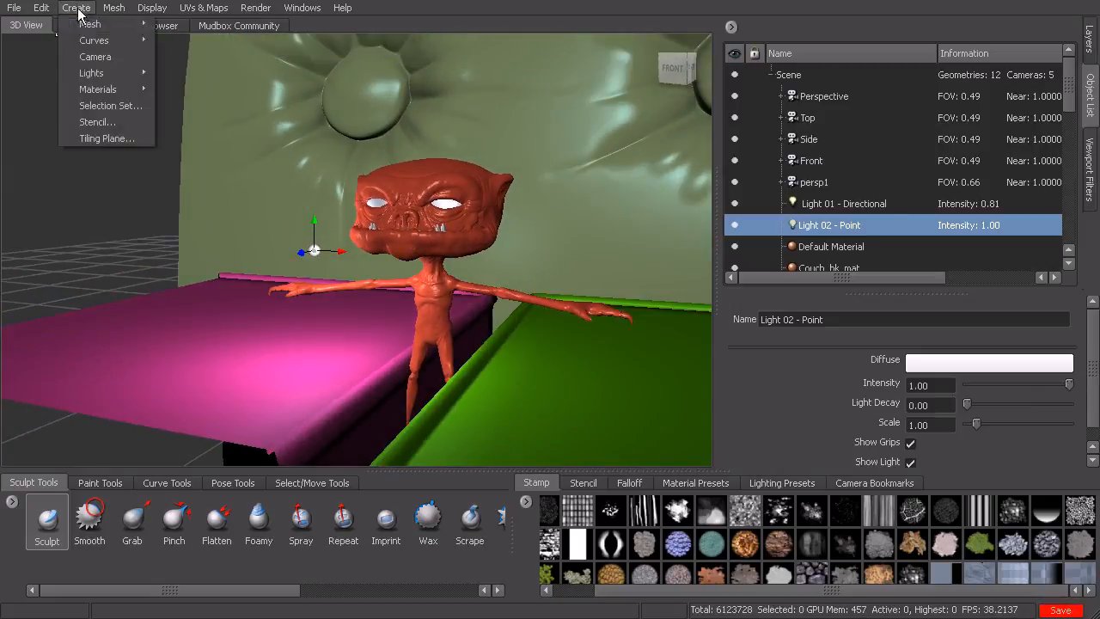
{"action": "mouse_move", "coordinate": [93, 73]}
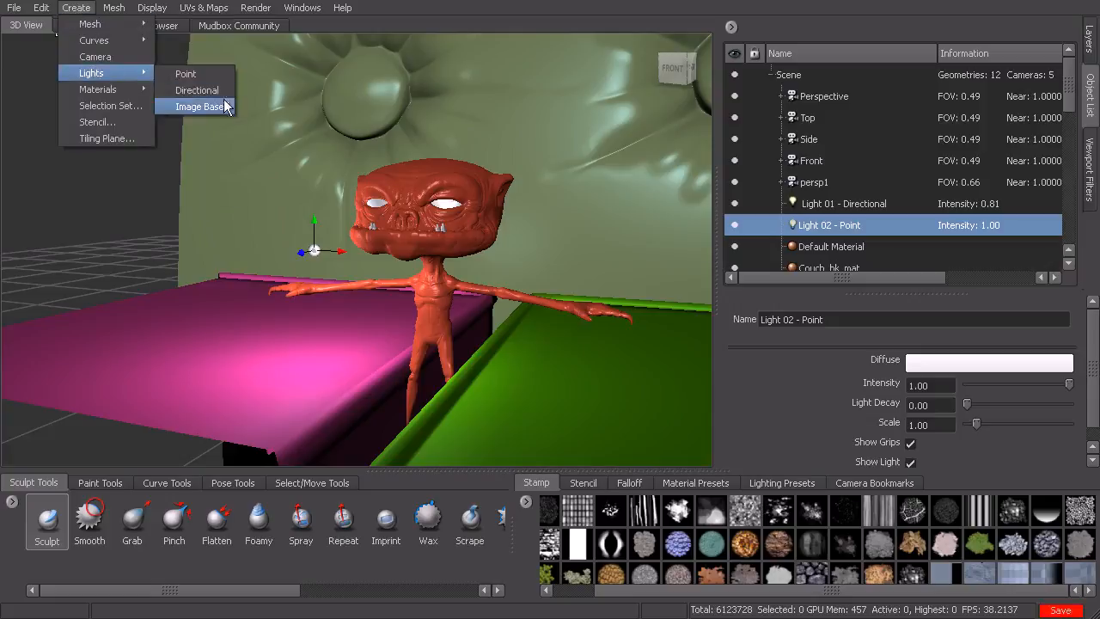
{"action": "left_click", "coordinate": [201, 107]}
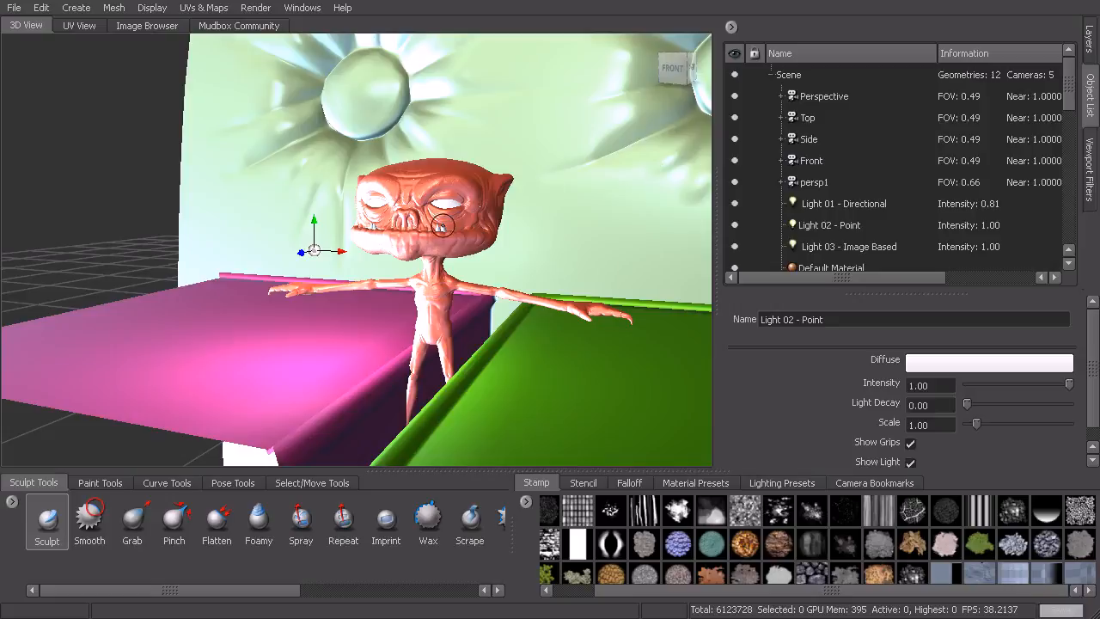
Step: Set the intensity of both the point light and the directional light to 0
{"action": "left_click_drag", "start_coordinate": [443, 226], "coordinate": [588, 238], "text": "alt"}
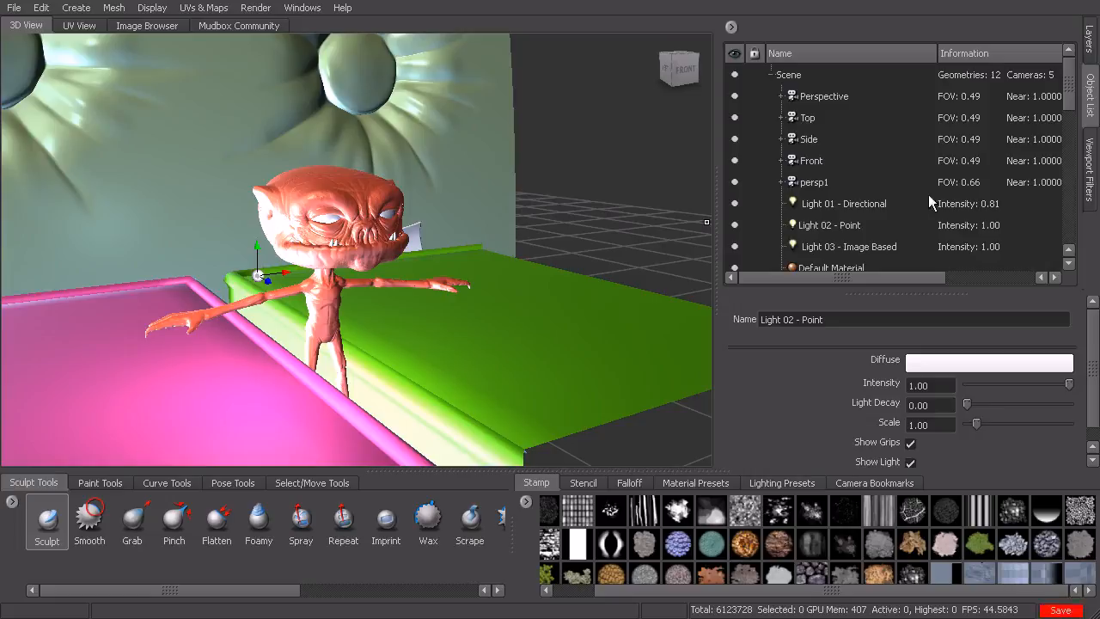
{"action": "scroll", "coordinate": [962, 163], "scroll_direction": "down", "scroll_amount": 3}
{"action": "left_click", "coordinate": [863, 183]}
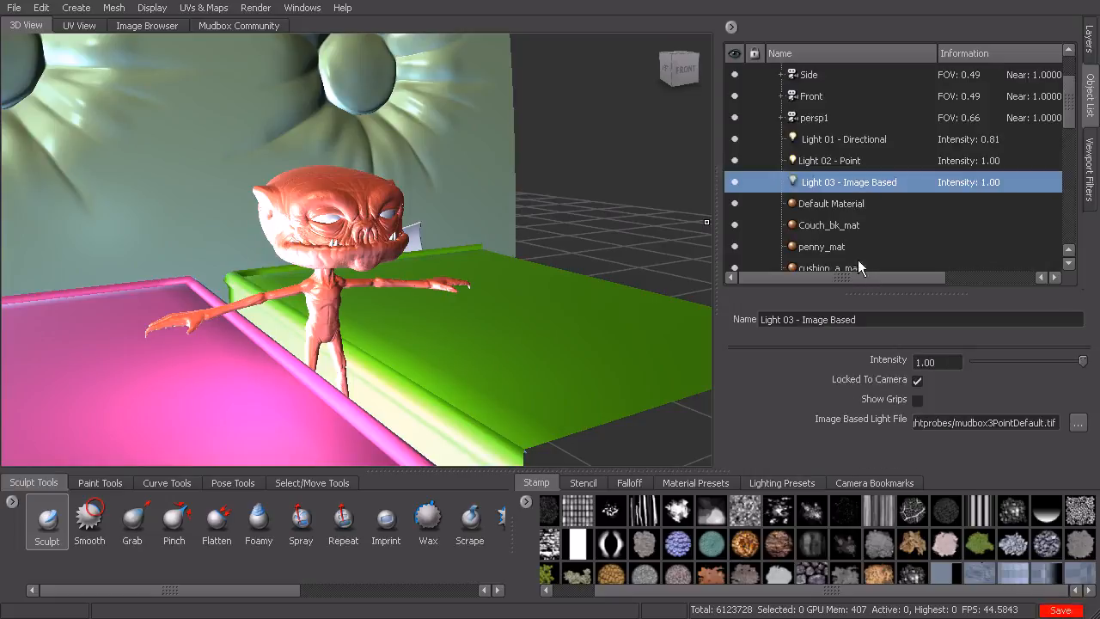
{"action": "left_click", "coordinate": [838, 161]}
{"action": "left_click_drag", "start_coordinate": [1069, 385], "coordinate": [960, 401]}
{"action": "left_click", "coordinate": [857, 137]}
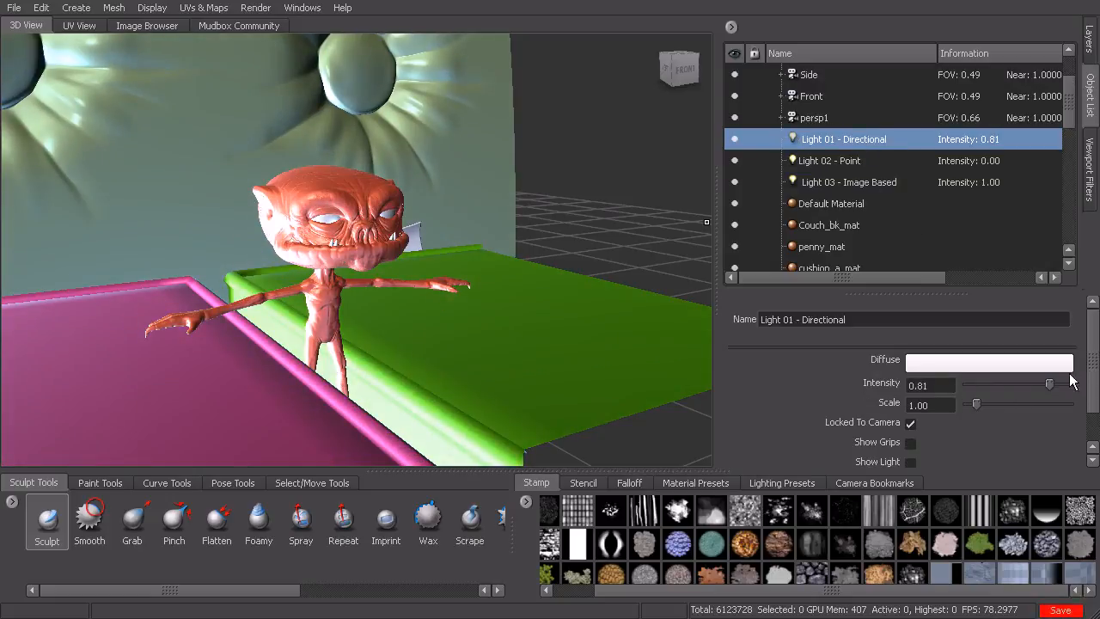
{"action": "left_click_drag", "start_coordinate": [1050, 383], "coordinate": [934, 392]}
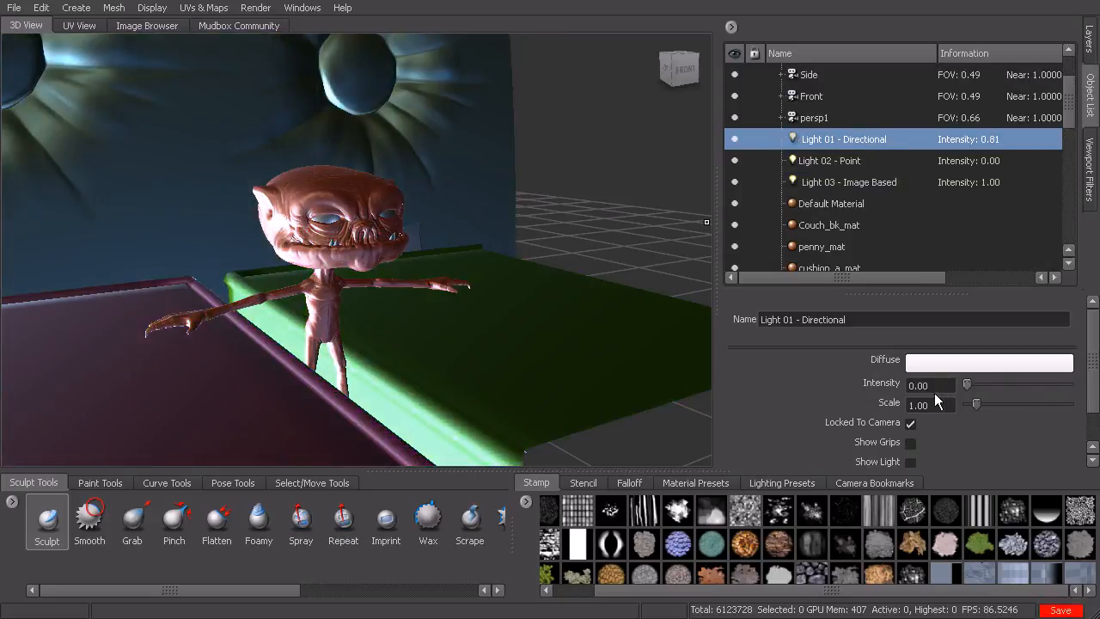
Step: Load gallery.exr from Mudbox's textures/Lightprobes folder as the file for Light 03 - Image Based
{"action": "left_click", "coordinate": [862, 180]}
{"action": "mouse_move", "coordinate": [655, 320]}
{"action": "left_mouse_down", "text": "alt"}
{"action": "mouse_move", "coordinate": [600, 303]}
{"action": "mouse_move", "coordinate": [625, 317]}
{"action": "left_mouse_up", "text": "alt"}
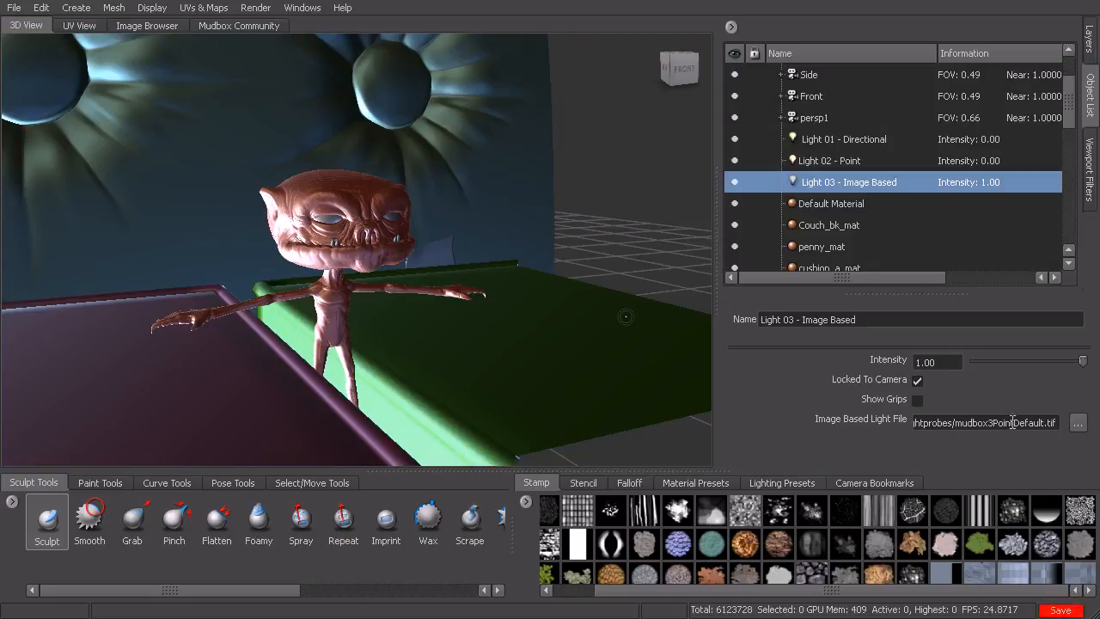
{"action": "left_click", "coordinate": [1077, 423]}
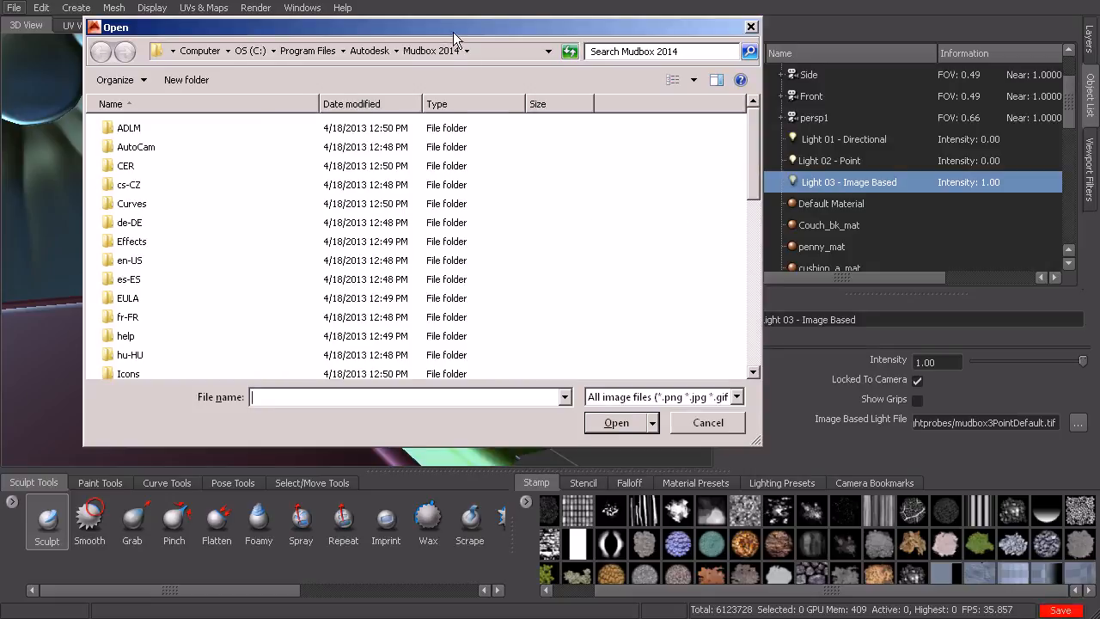
{"action": "left_click_drag", "start_coordinate": [453, 41], "coordinate": [477, 36]}
{"action": "left_click_drag", "start_coordinate": [776, 135], "coordinate": [785, 299]}
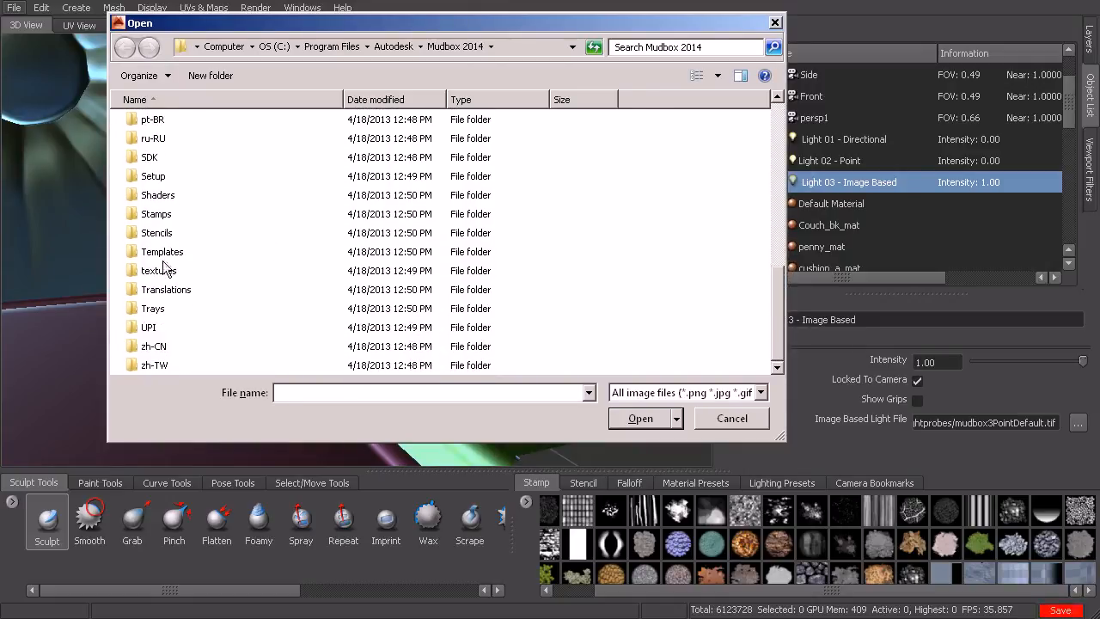
{"action": "double_click", "coordinate": [165, 270]}
{"action": "double_click", "coordinate": [174, 183]}
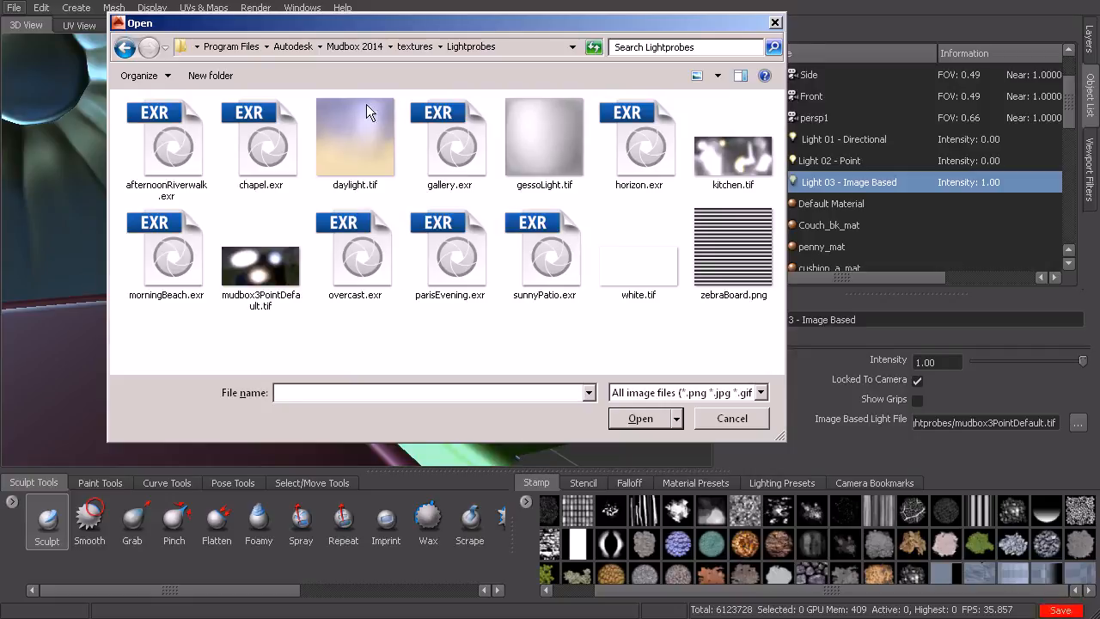
{"action": "left_click_drag", "start_coordinate": [603, 25], "coordinate": [616, 53]}
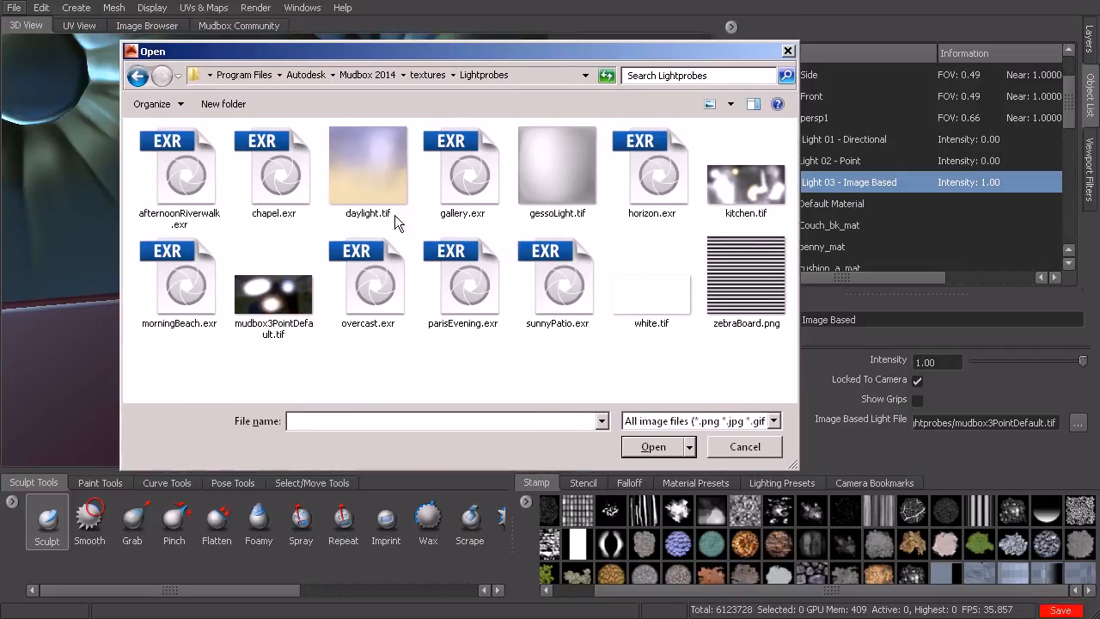
{"action": "left_click", "coordinate": [494, 207]}
{"action": "left_click", "coordinate": [651, 445]}
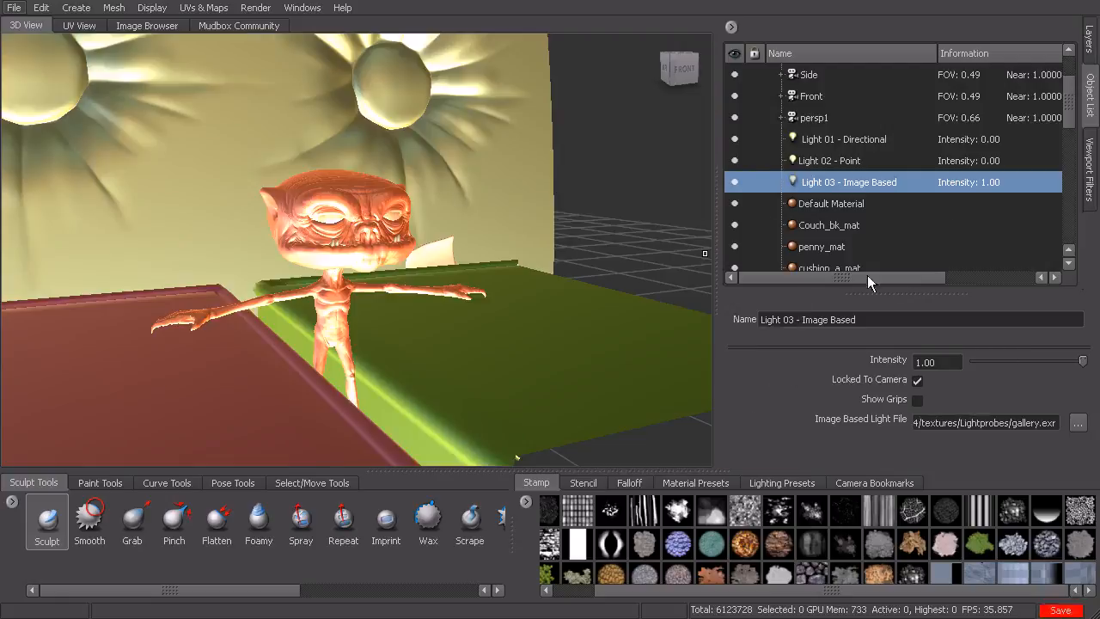
Step: Lower the image-based light's intensity to 0.62 and swap its light file for horizon.exr
{"action": "left_click_drag", "start_coordinate": [1081, 361], "coordinate": [1042, 360]}
{"action": "left_click_drag", "start_coordinate": [607, 358], "coordinate": [642, 352], "text": "alt"}
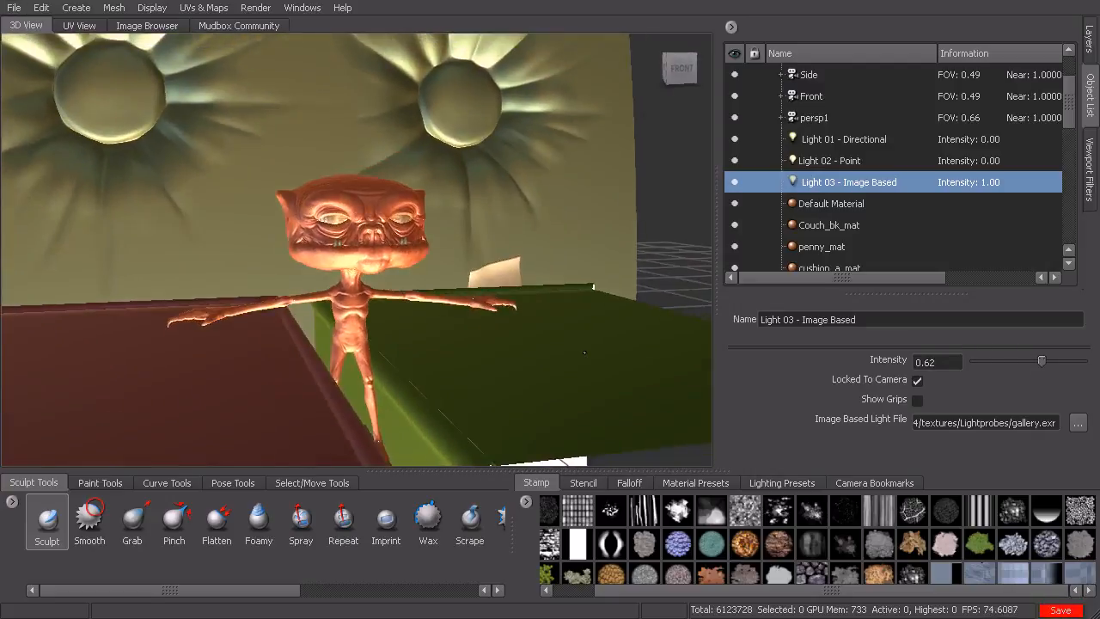
{"action": "left_click", "coordinate": [1078, 422]}
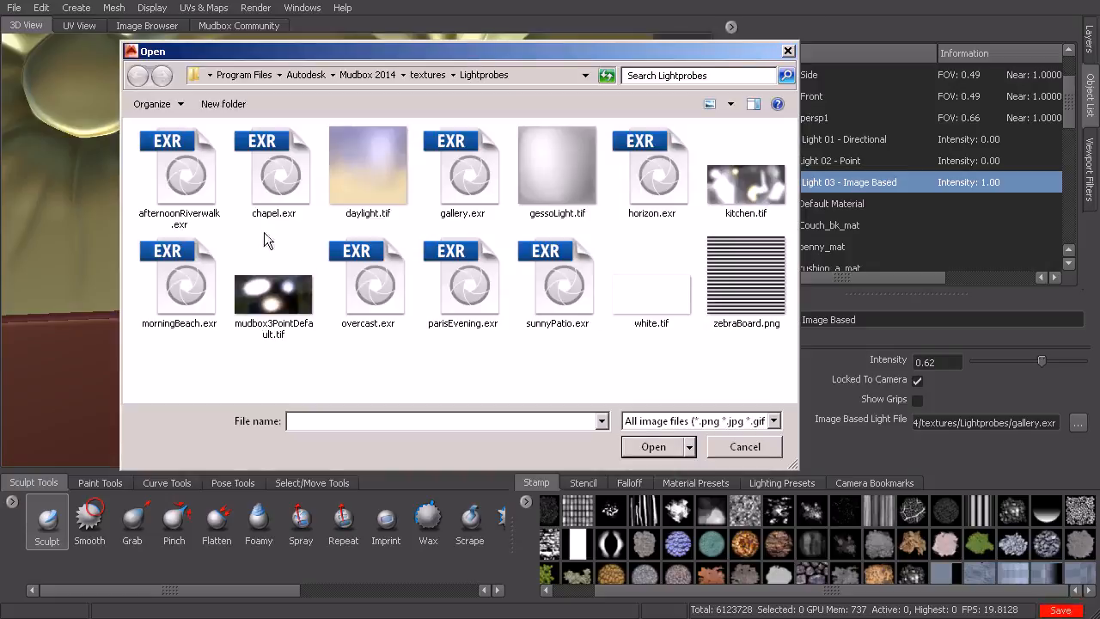
{"action": "left_click", "coordinate": [657, 181]}
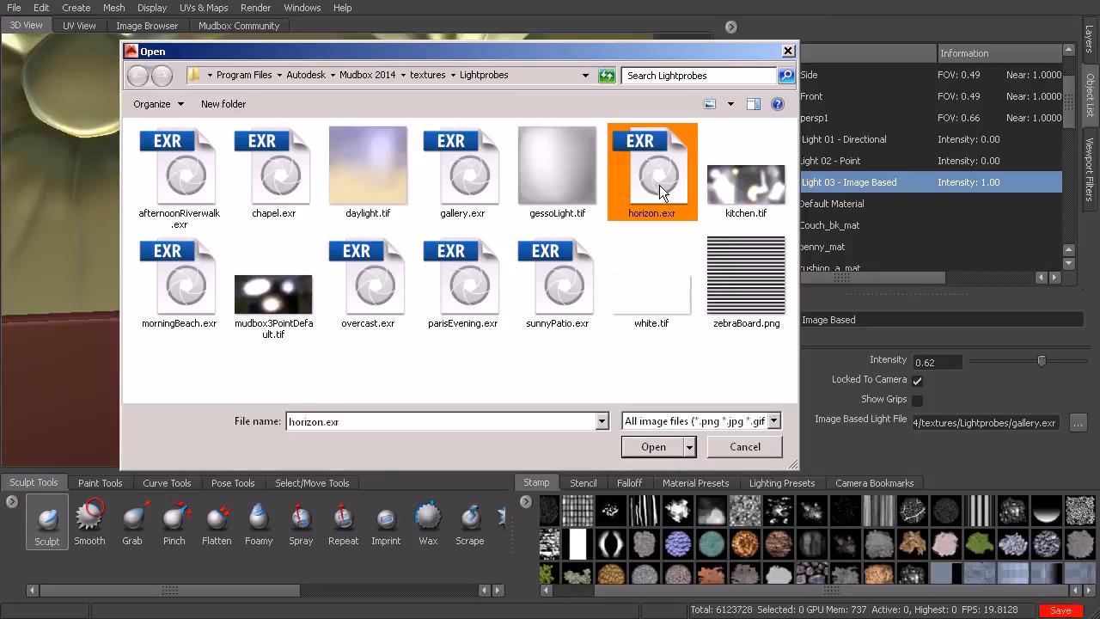
{"action": "left_click", "coordinate": [670, 449]}
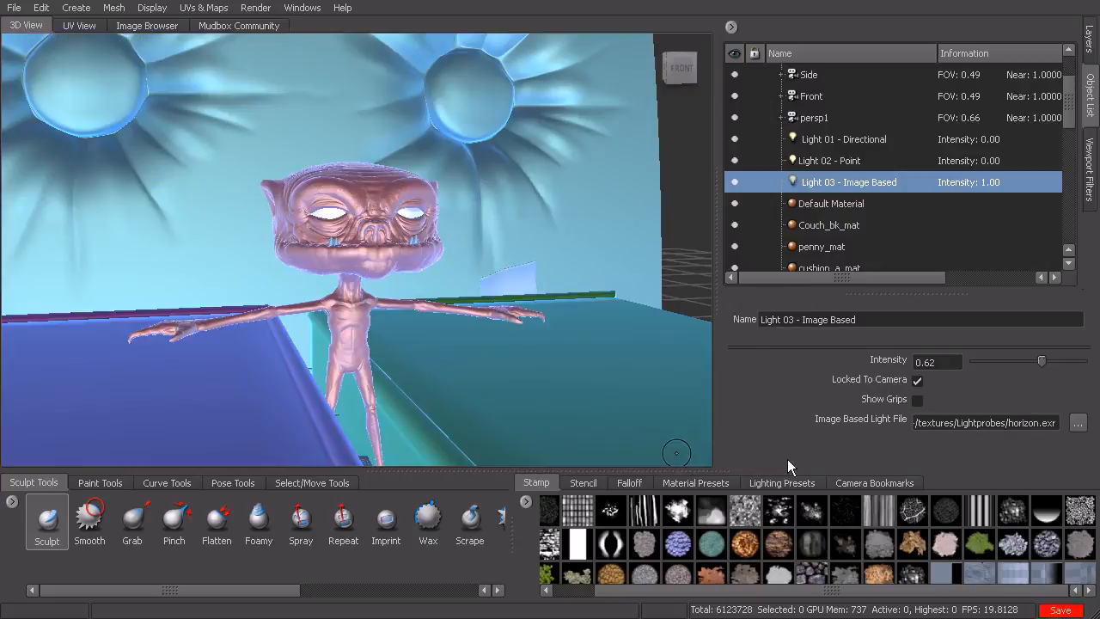
{"action": "left_click_drag", "start_coordinate": [538, 284], "coordinate": [588, 299], "text": "alt"}
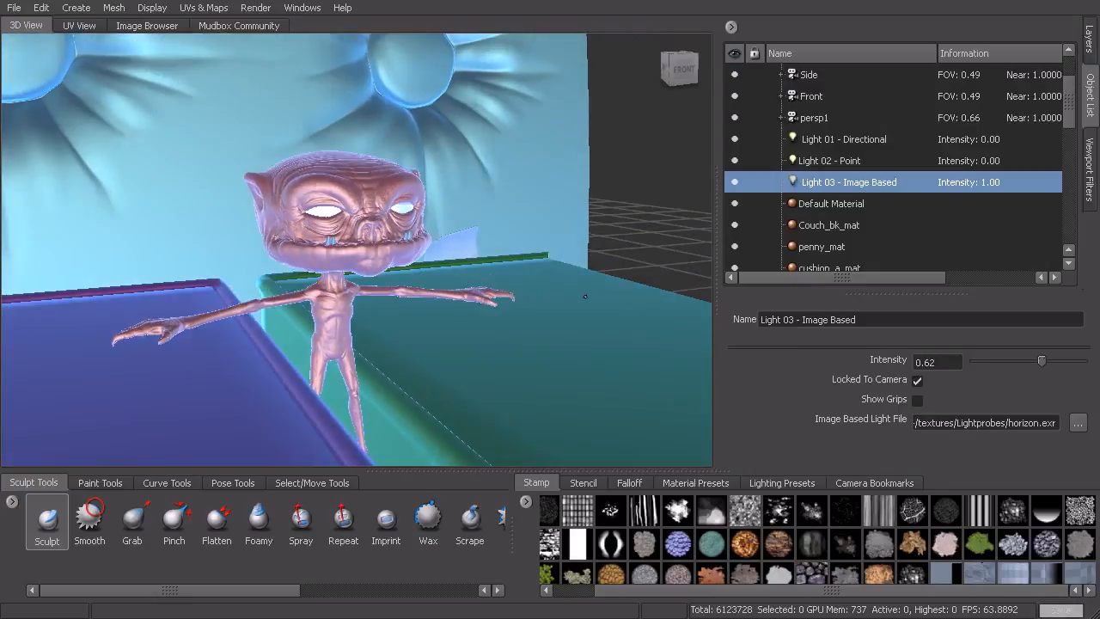
{"action": "right_click_drag", "start_coordinate": [525, 223], "coordinate": [606, 227], "text": "alt"}
{"action": "left_click_drag", "start_coordinate": [606, 227], "coordinate": [622, 203], "text": "alt"}
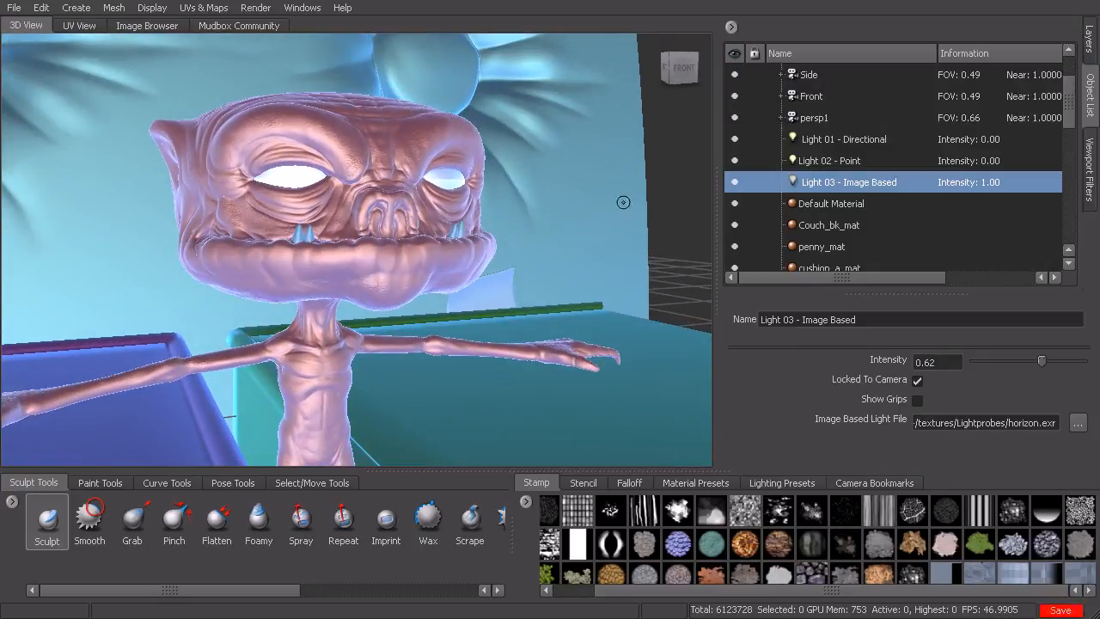
Step: Test the reflection strength of the imp_mat material with its assigned reflection map
{"action": "scroll", "coordinate": [885, 223], "scroll_direction": "down", "scroll_amount": 2}
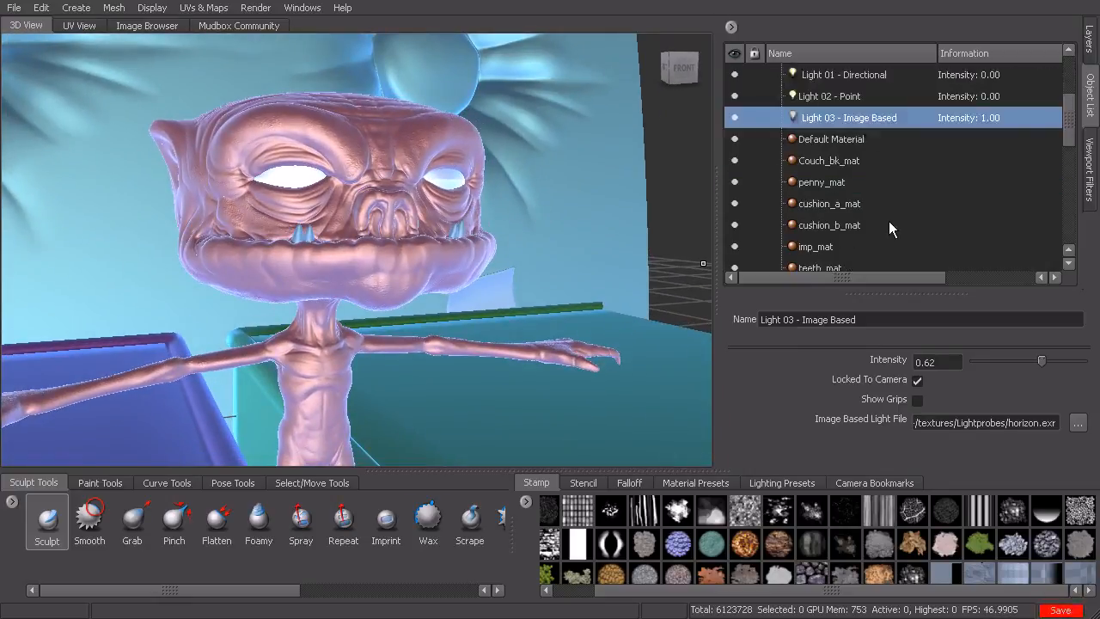
{"action": "scroll", "coordinate": [855, 237], "scroll_direction": "down", "scroll_amount": 1}
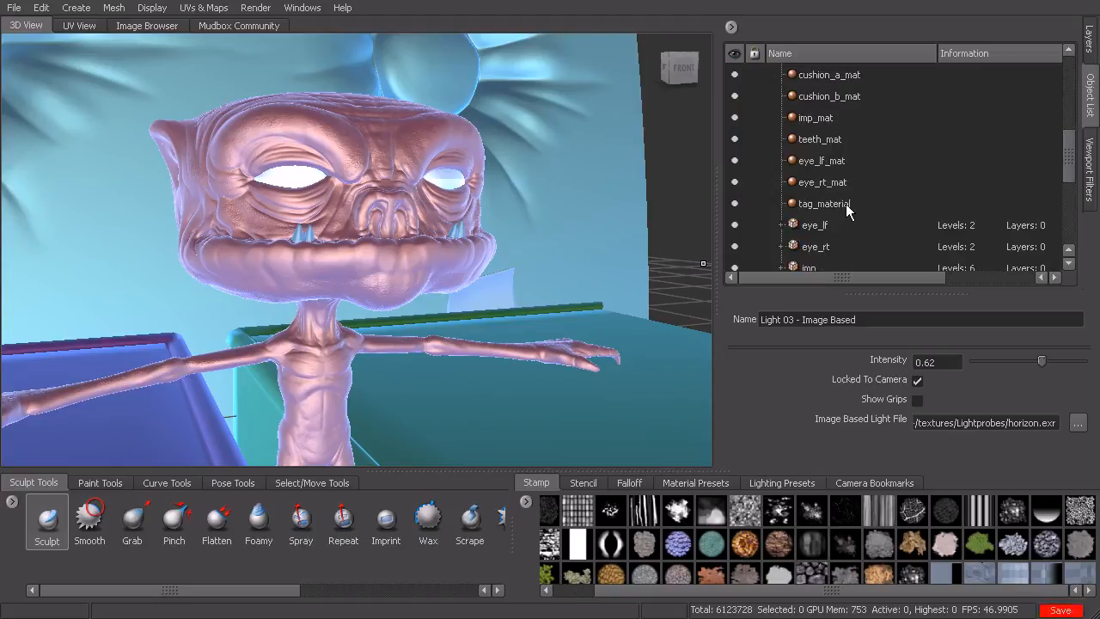
{"action": "scroll", "coordinate": [845, 204], "scroll_direction": "up", "scroll_amount": 1}
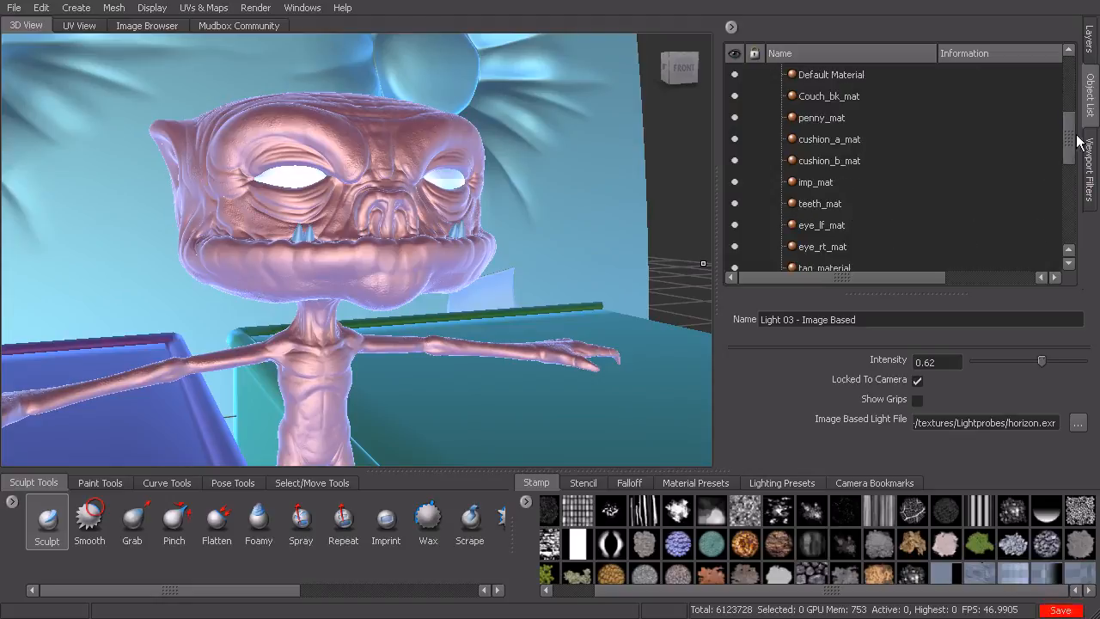
{"action": "left_click", "coordinate": [833, 181]}
{"action": "left_click_drag", "start_coordinate": [1093, 339], "coordinate": [1096, 370]}
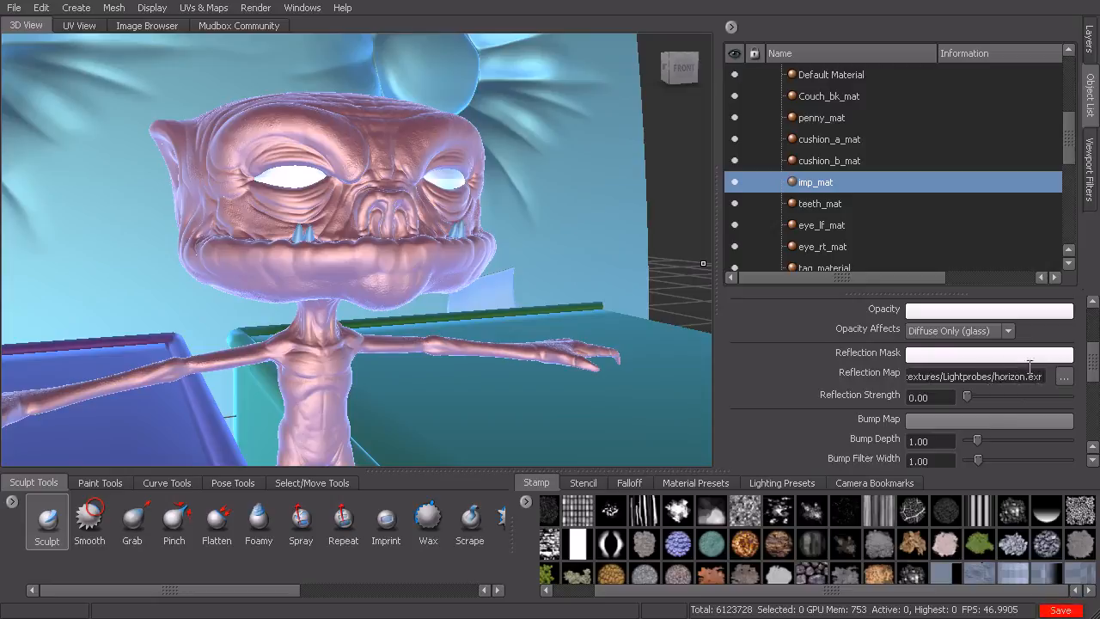
{"action": "mouse_move", "coordinate": [970, 396]}
{"action": "left_mouse_down"}
{"action": "mouse_move", "coordinate": [1017, 397]}
{"action": "mouse_move", "coordinate": [948, 396]}
{"action": "left_mouse_up"}
Step: Load kitchen.tif as the image-based light's file and set that light's intensity to 0.68
{"action": "scroll", "coordinate": [1017, 160], "scroll_direction": "up", "scroll_amount": 2}
{"action": "left_click", "coordinate": [849, 182]}
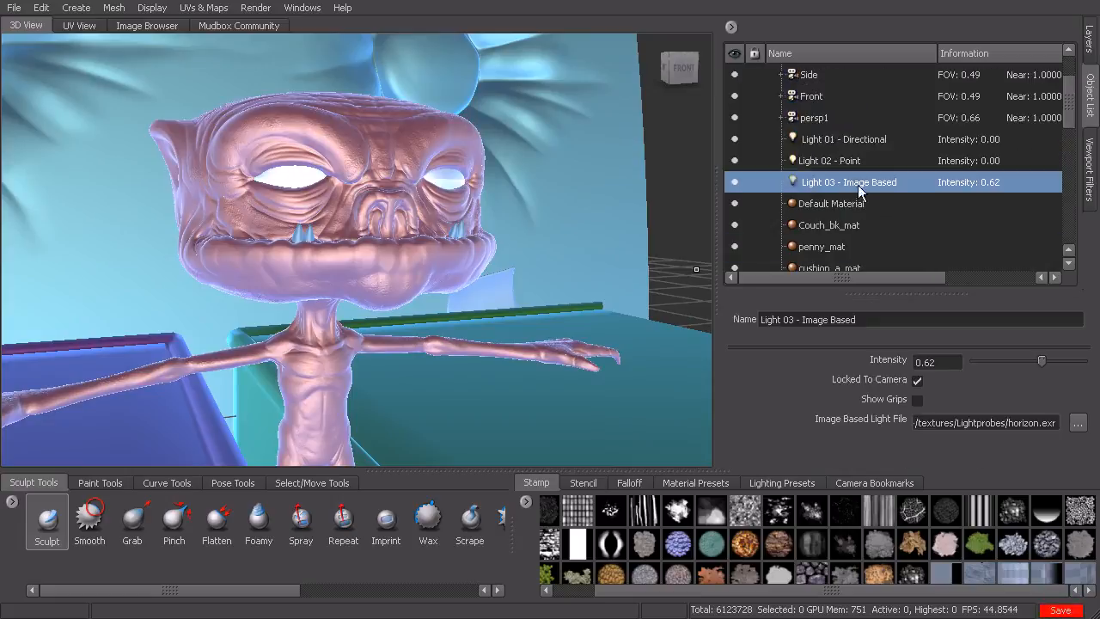
{"action": "left_click", "coordinate": [1077, 423]}
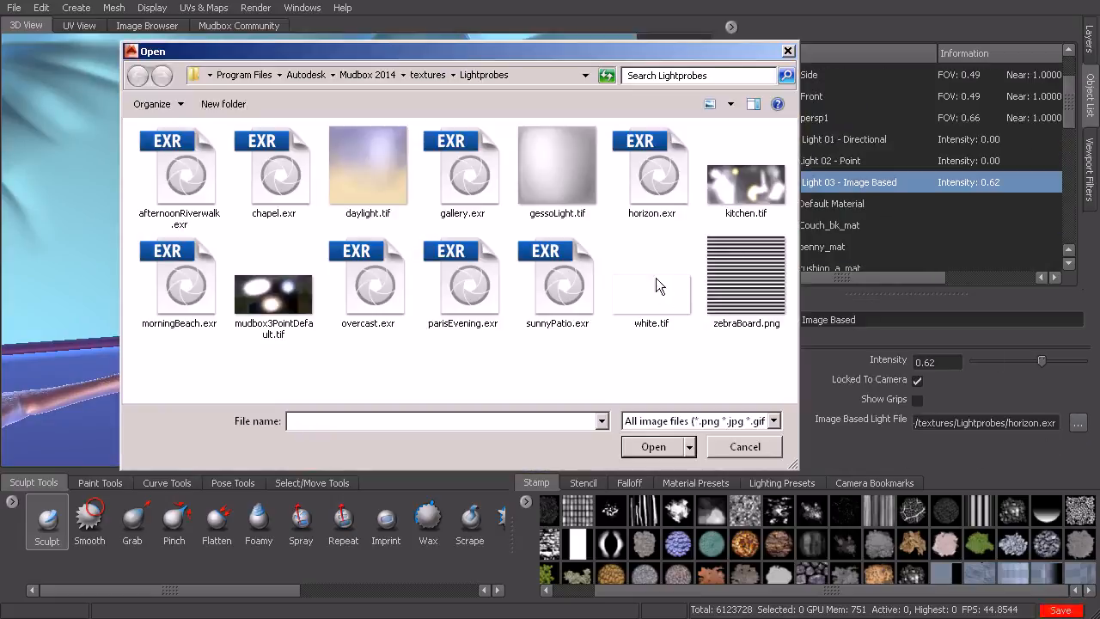
{"action": "double_click", "coordinate": [739, 199]}
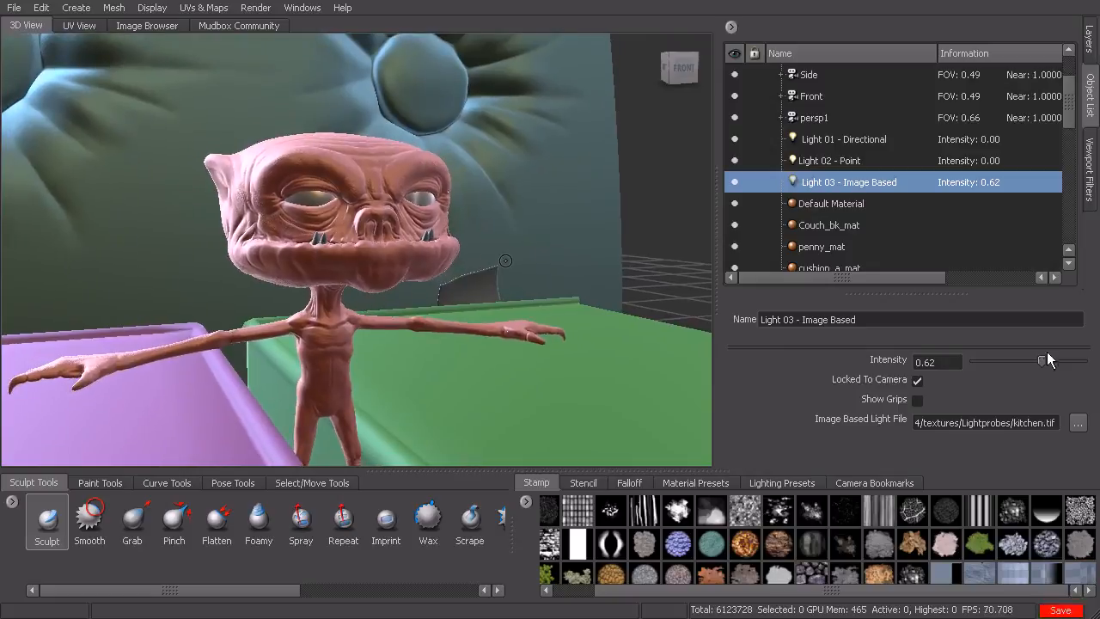
{"action": "left_click_drag", "start_coordinate": [1042, 361], "coordinate": [1051, 361]}
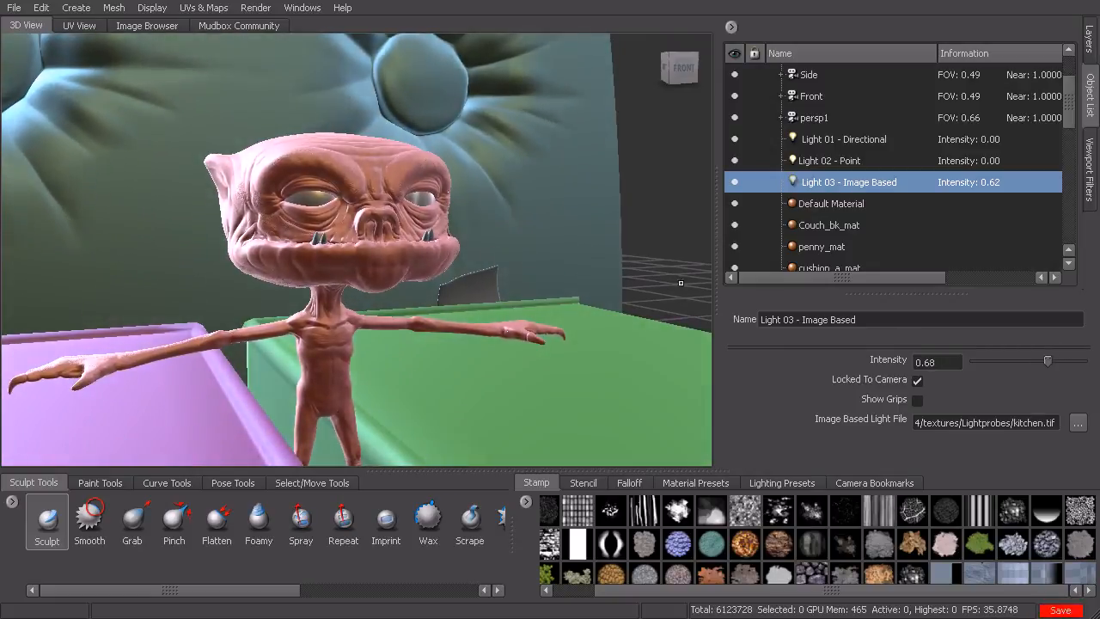
{"action": "left_click_drag", "start_coordinate": [528, 263], "coordinate": [612, 307], "text": "alt"}
{"action": "mouse_move", "coordinate": [493, 315]}
{"action": "left_mouse_down", "text": "alt"}
{"action": "mouse_move", "coordinate": [358, 319]}
{"action": "mouse_move", "coordinate": [498, 332]}
{"action": "mouse_move", "coordinate": [505, 323]}
{"action": "mouse_move", "coordinate": [486, 311]}
{"action": "mouse_move", "coordinate": [370, 314]}
{"action": "mouse_move", "coordinate": [483, 303]}
{"action": "left_mouse_up", "text": "alt"}
Step: Set the directional light's intensity to 0.09 and the image-based light's intensity to 0.51
{"action": "left_click", "coordinate": [861, 139]}
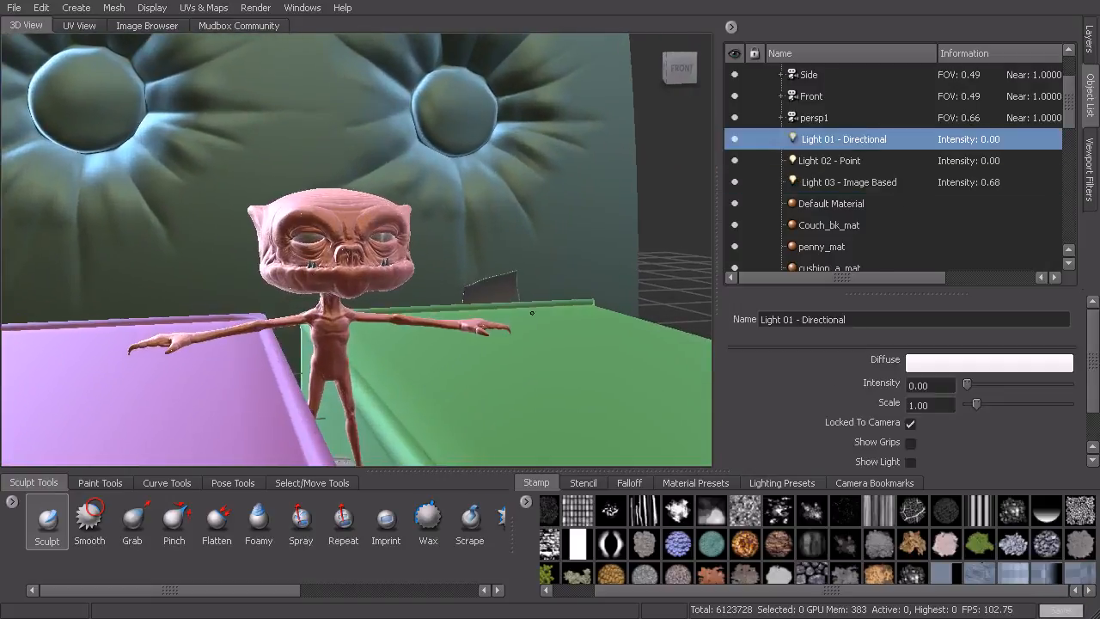
{"action": "left_click_drag", "start_coordinate": [966, 384], "coordinate": [976, 384]}
{"action": "mouse_move", "coordinate": [523, 275]}
{"action": "left_mouse_down", "text": "alt"}
{"action": "mouse_move", "coordinate": [537, 277]}
{"action": "mouse_move", "coordinate": [542, 263]}
{"action": "left_mouse_up", "text": "alt"}
{"action": "left_click", "coordinate": [901, 183]}
{"action": "left_click_drag", "start_coordinate": [1038, 361], "coordinate": [1027, 364]}
Step: Raise the directional light's intensity to 0.28 and give it a pale orange diffuse colour
{"action": "left_click", "coordinate": [832, 140]}
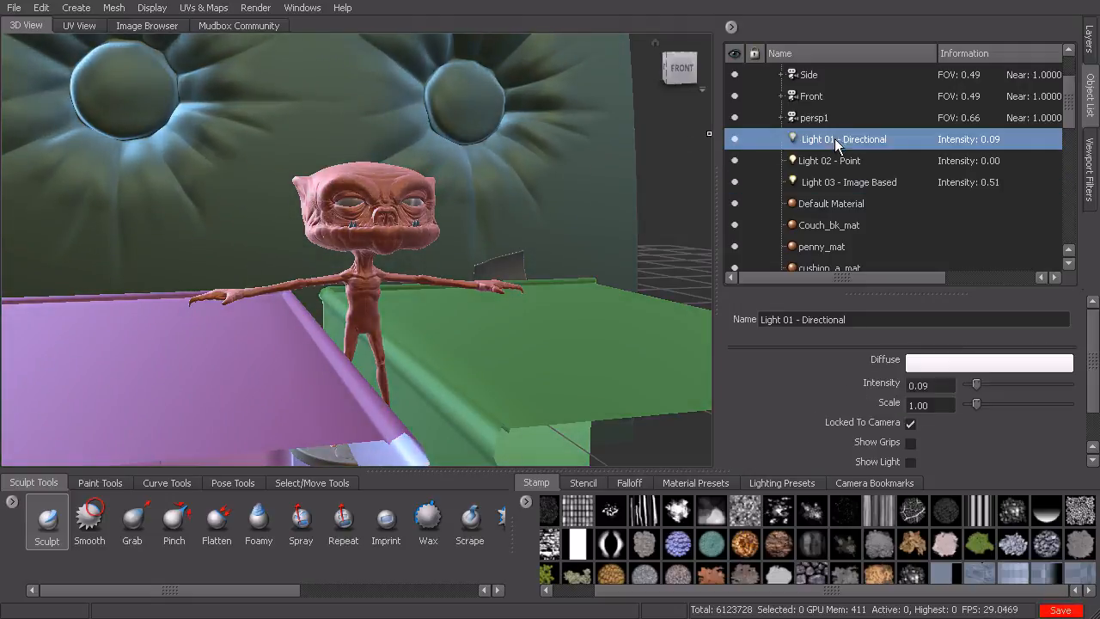
{"action": "left_click_drag", "start_coordinate": [985, 389], "coordinate": [994, 386]}
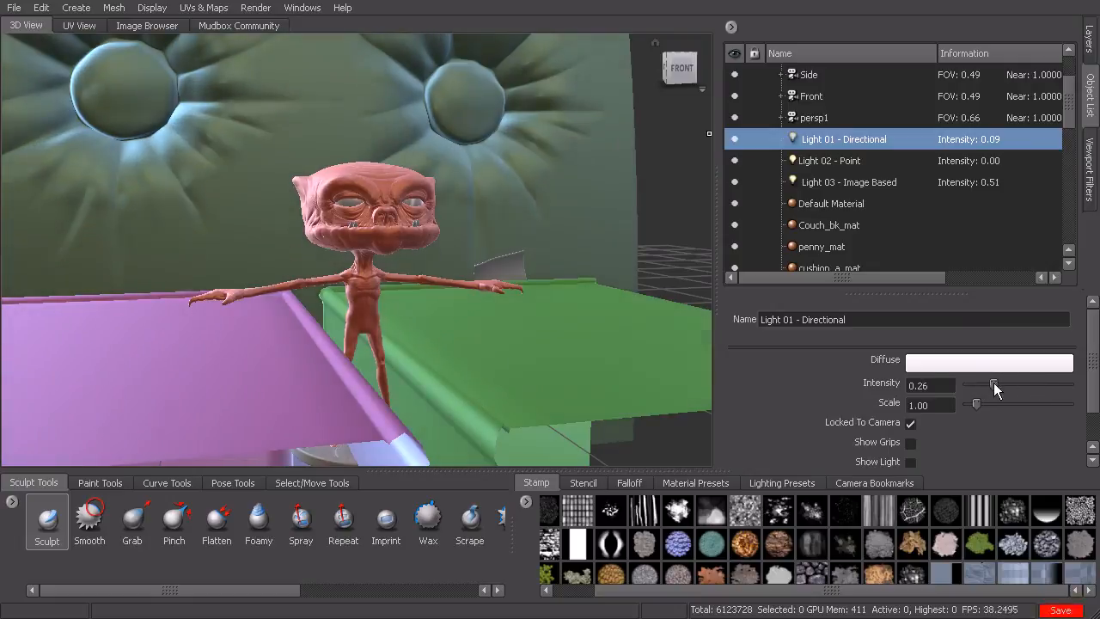
{"action": "left_click", "coordinate": [989, 365]}
{"action": "left_click", "coordinate": [828, 466]}
{"action": "left_click", "coordinate": [871, 580]}
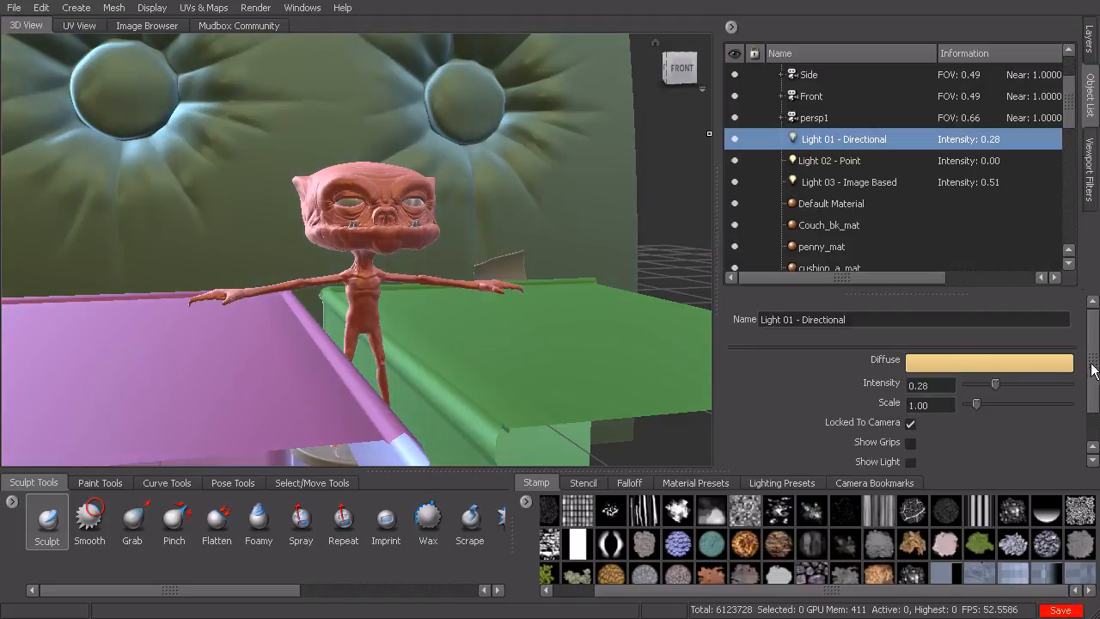
Step: Enable Cast Shadows for the directional light and check the shadows on the character and cushions
{"action": "scroll", "coordinate": [1093, 370], "scroll_direction": "down", "scroll_amount": 1}
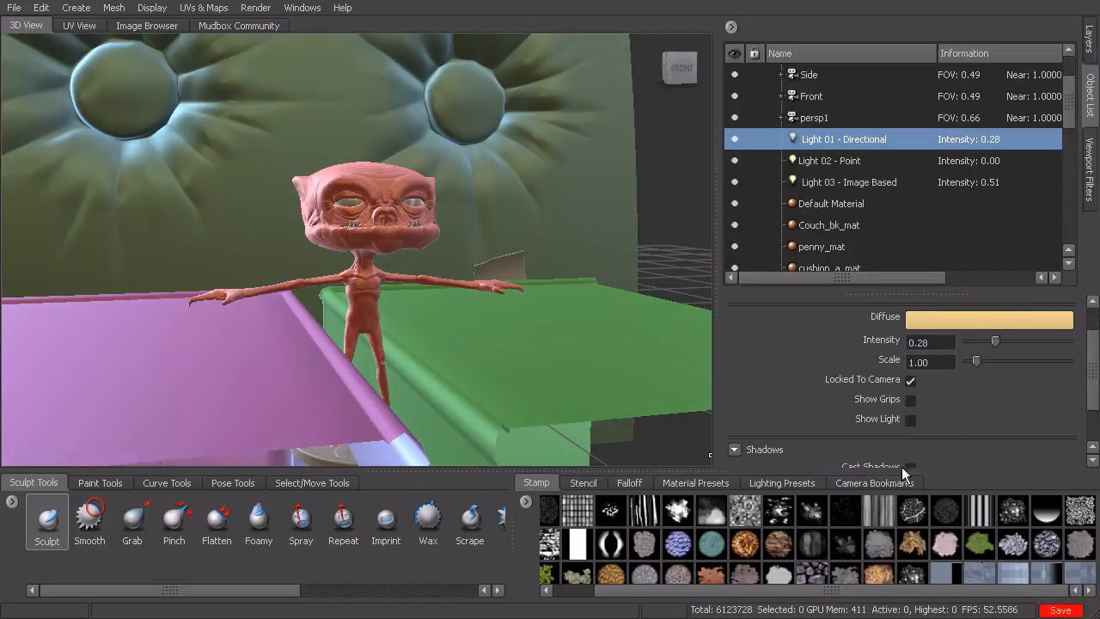
{"action": "scroll", "coordinate": [968, 409], "scroll_direction": "down", "scroll_amount": 1}
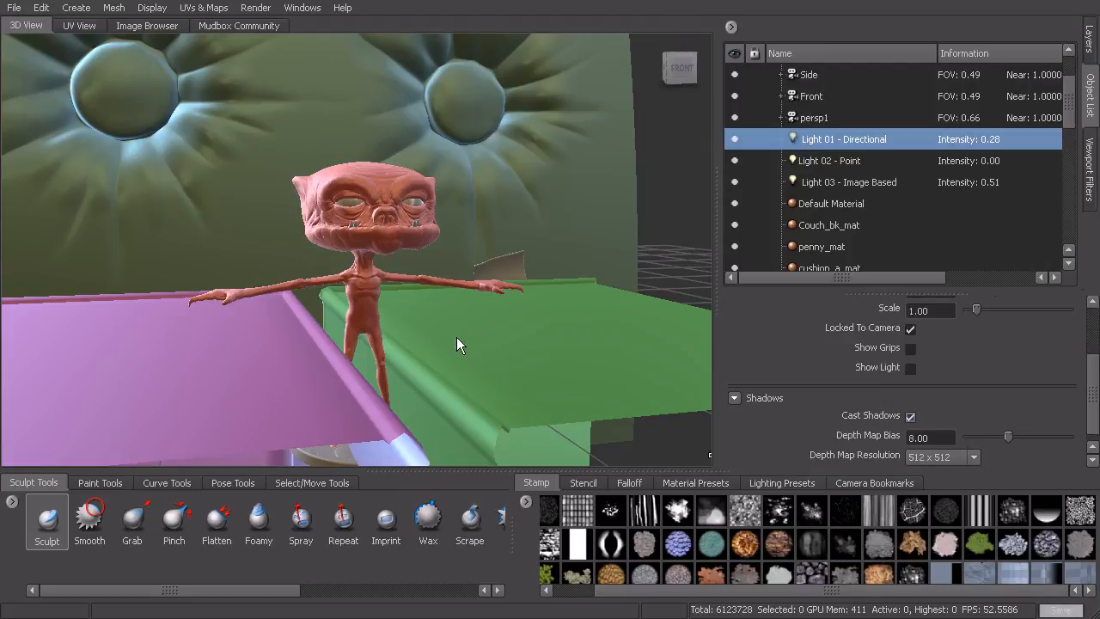
{"action": "left_click_drag", "start_coordinate": [459, 338], "coordinate": [526, 292], "text": "alt"}
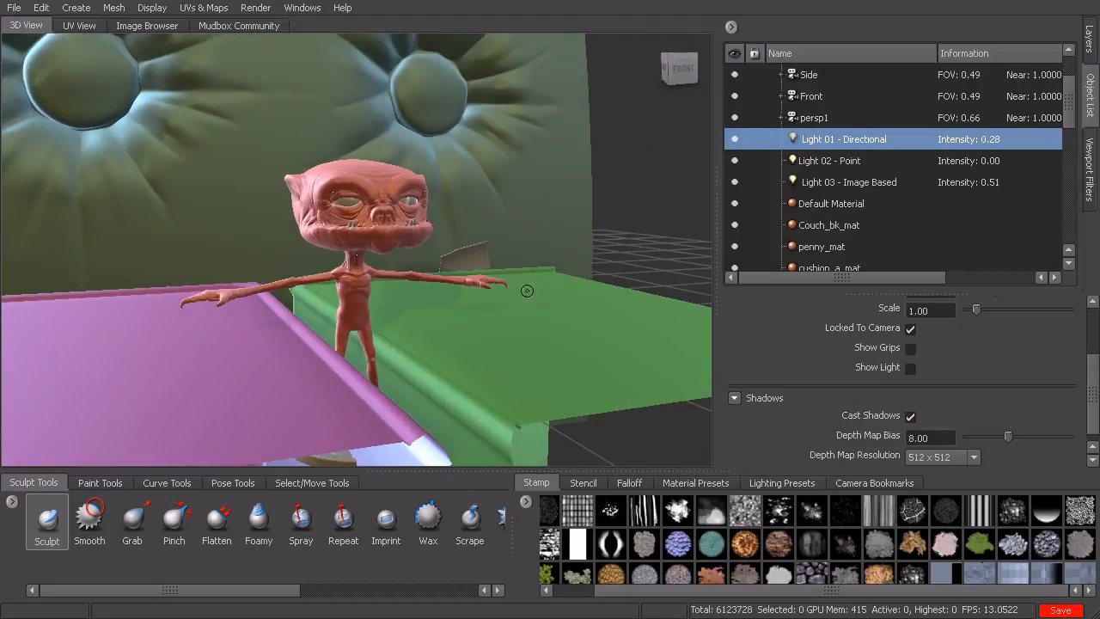
{"action": "left_click_drag", "start_coordinate": [385, 230], "coordinate": [427, 279], "text": "alt"}
Step: Unlock the directional light from the camera and view its shadows from several angles
{"action": "left_click", "coordinate": [910, 330]}
{"action": "left_click_drag", "start_coordinate": [501, 337], "coordinate": [556, 306], "text": "alt"}
{"action": "left_click_drag", "start_coordinate": [512, 259], "coordinate": [519, 255], "text": "alt"}
{"action": "left_click_drag", "start_coordinate": [517, 325], "coordinate": [484, 311], "text": "alt"}
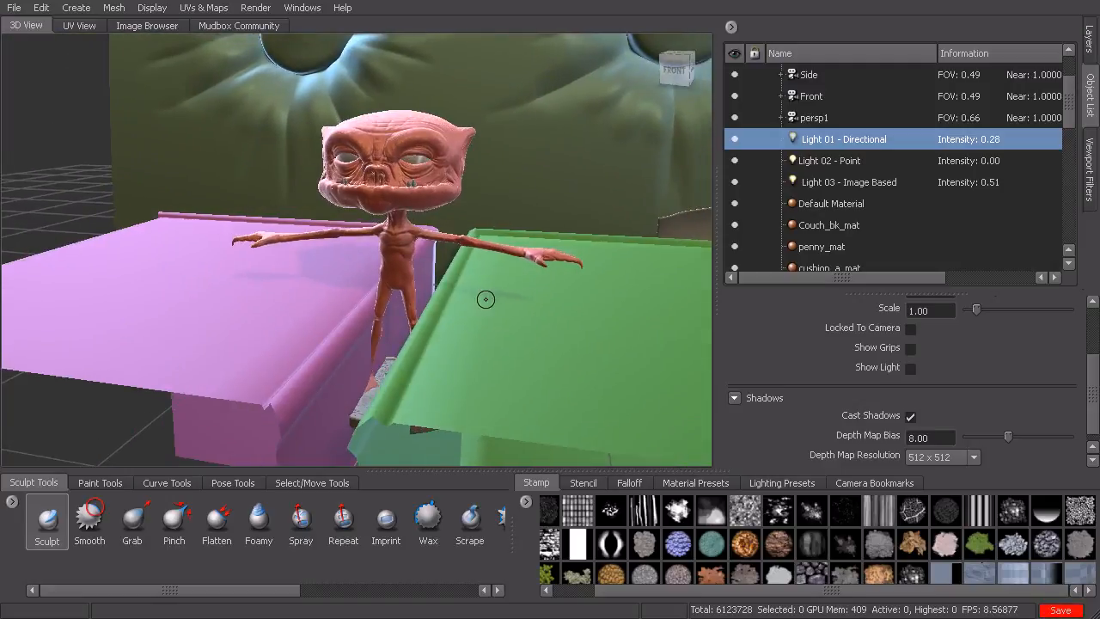
Step: Move the point light down beside the character's legs between the cushions and set its intensity to -1
{"action": "left_click", "coordinate": [825, 160]}
{"action": "left_click_drag", "start_coordinate": [968, 368], "coordinate": [1013, 365]}
{"action": "left_click_drag", "start_coordinate": [289, 173], "coordinate": [421, 323]}
{"action": "left_click_drag", "start_coordinate": [1036, 367], "coordinate": [971, 369]}
{"action": "left_click", "coordinate": [930, 368]}
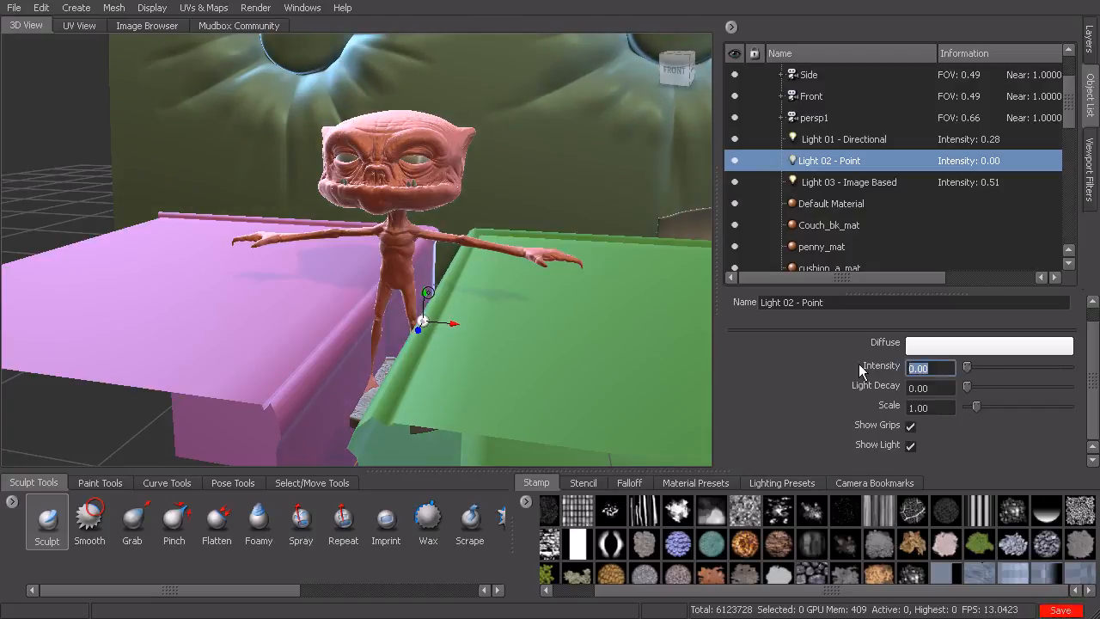
{"action": "type", "text": "-1"}
{"action": "key", "text": "Return"}
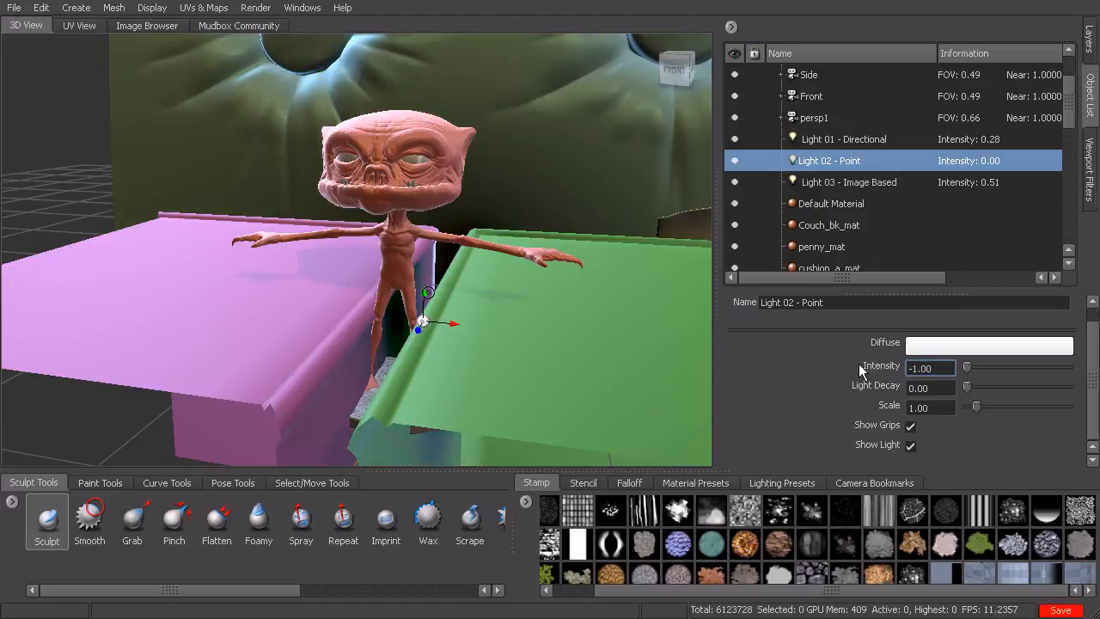
Step: Shift the point light back towards the couch back and increase its scale to 1.68
{"action": "left_click_drag", "start_coordinate": [507, 331], "coordinate": [519, 322], "text": "alt"}
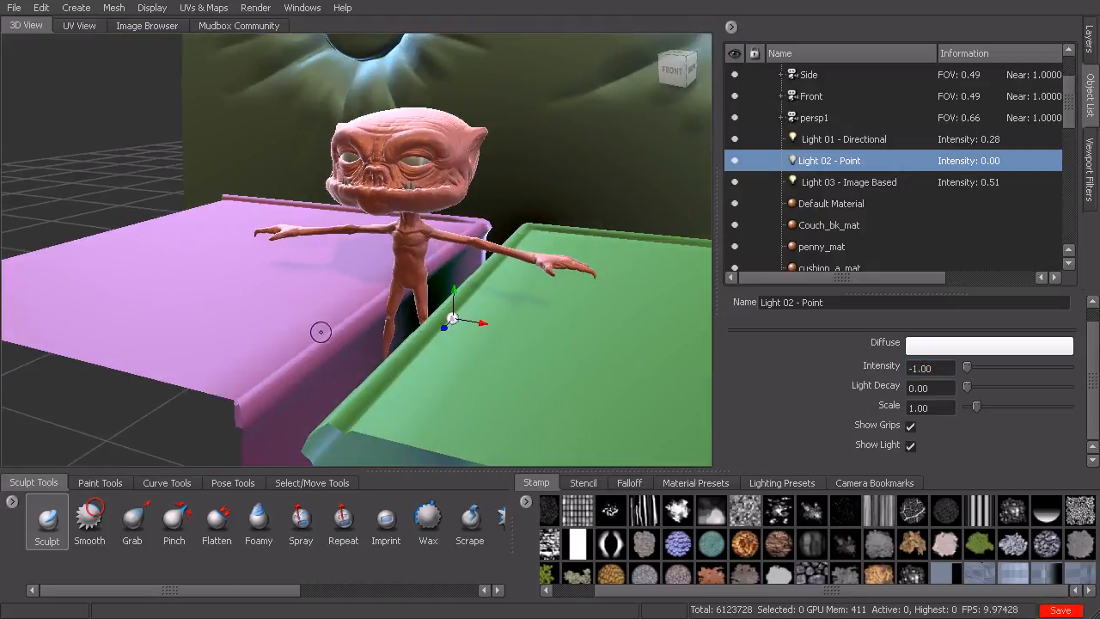
{"action": "left_click_drag", "start_coordinate": [438, 327], "coordinate": [480, 302]}
{"action": "mouse_move", "coordinate": [974, 404]}
{"action": "left_mouse_down"}
{"action": "mouse_move", "coordinate": [994, 404]}
{"action": "mouse_move", "coordinate": [981, 407]}
{"action": "left_mouse_up"}
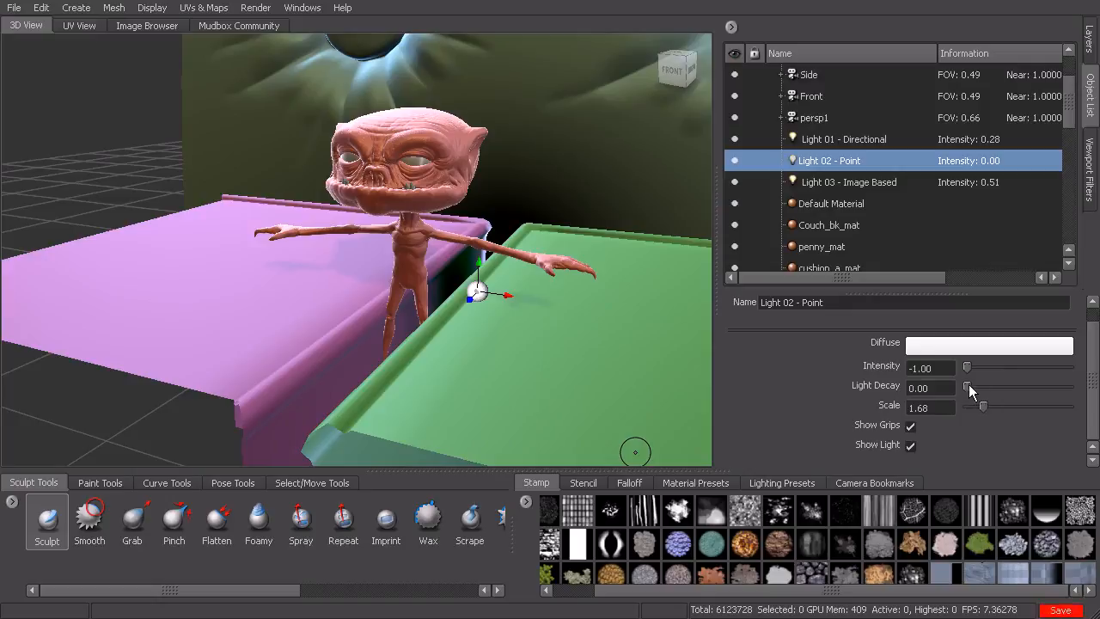
Step: Set the point light's intensity to -20 to exaggerate its darkening effect
{"action": "left_click_drag", "start_coordinate": [967, 385], "coordinate": [822, 361]}
{"action": "type", "text": "-20"}
{"action": "key", "text": "Return"}
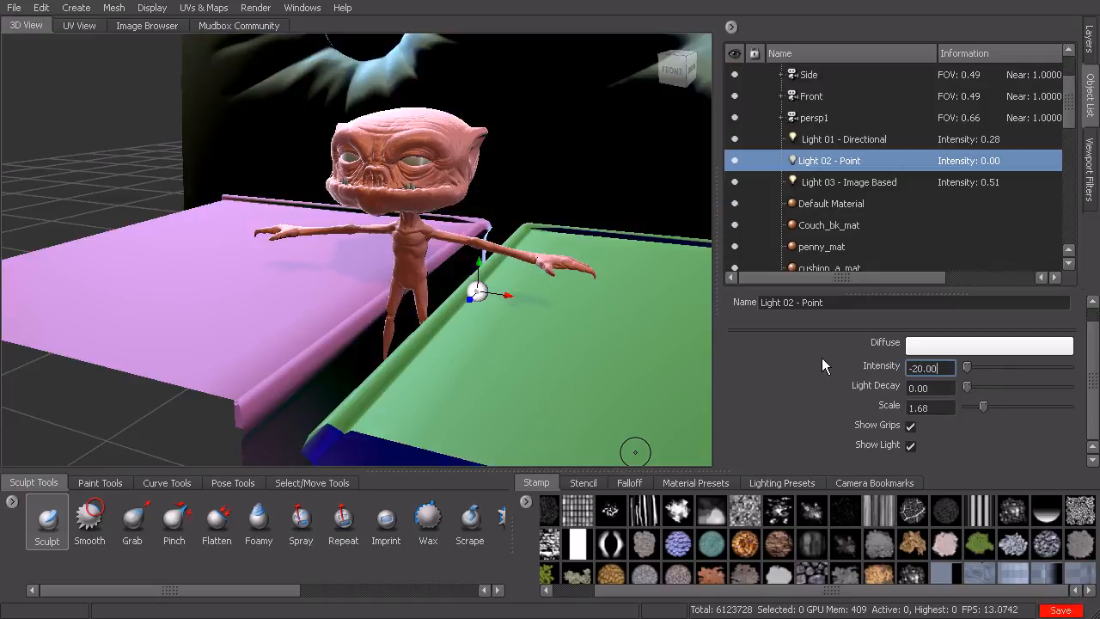
Step: Lower the point light along its vertical axis and set its intensity to -5
{"action": "left_click_drag", "start_coordinate": [624, 332], "coordinate": [622, 326], "text": "alt"}
{"action": "left_click_drag", "start_coordinate": [465, 281], "coordinate": [465, 337]}
{"action": "left_click", "coordinate": [936, 367]}
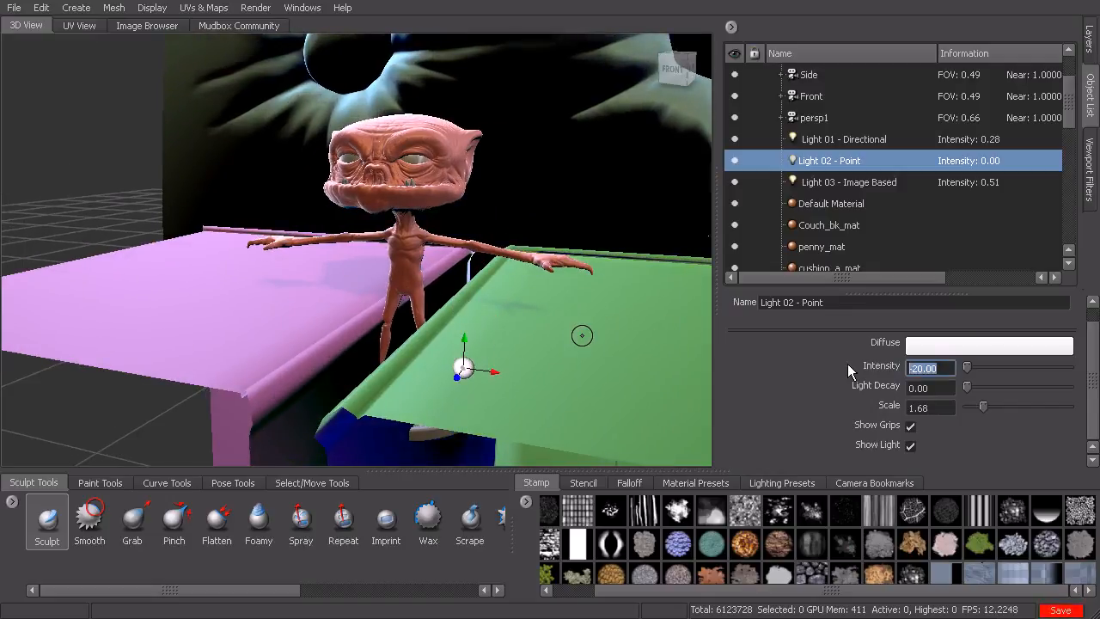
{"action": "type", "text": "-5"}
{"action": "key", "text": "Return"}
{"action": "mouse_move", "coordinate": [548, 317]}
{"action": "left_mouse_down", "text": "alt"}
{"action": "mouse_move", "coordinate": [538, 310]}
{"action": "mouse_move", "coordinate": [549, 312]}
{"action": "left_mouse_up", "text": "alt"}
Step: Set the point light's intensity to -3
{"action": "left_click", "coordinate": [942, 369]}
{"action": "type", "text": "-"}
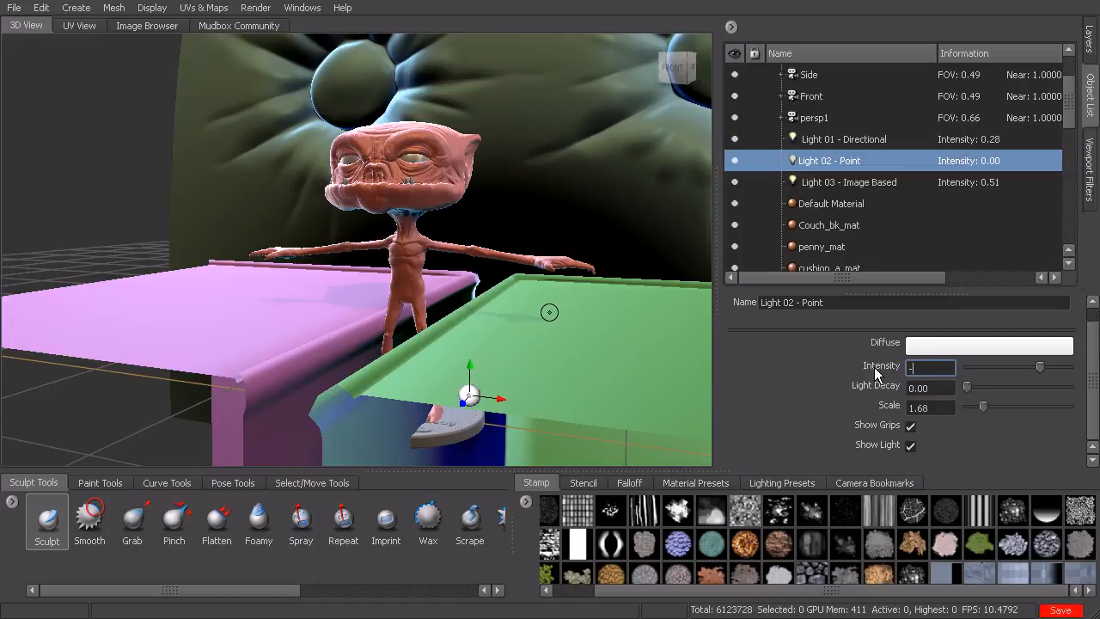
{"action": "type", "text": "3"}
{"action": "key", "text": "Return"}
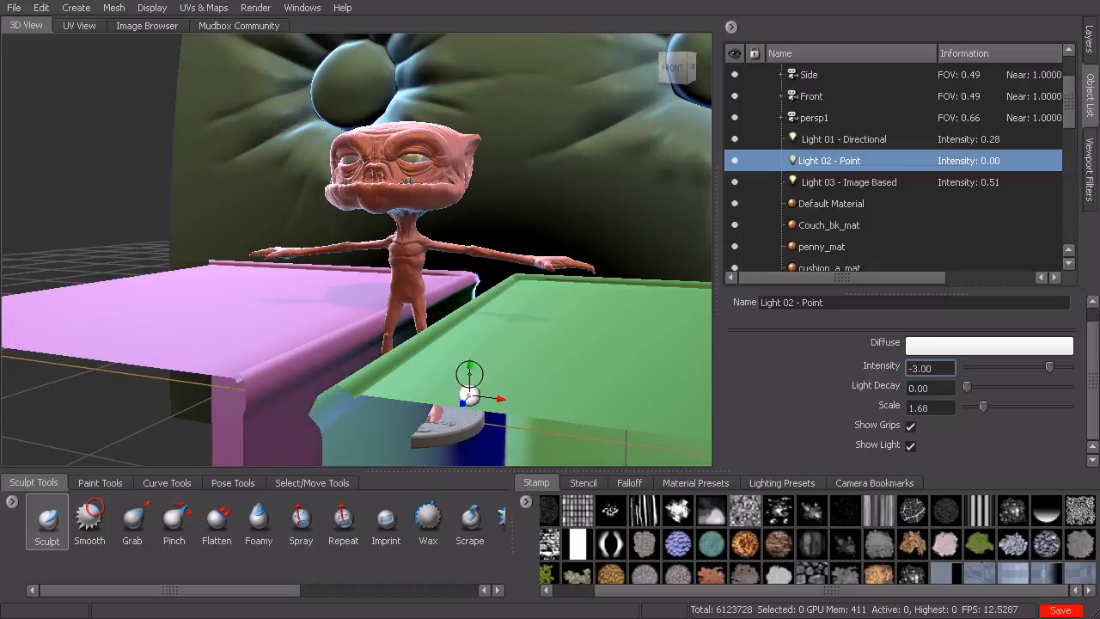
Step: Roughly double the reflection strength of the left eye material, eye_lf_mat
{"action": "left_click_drag", "start_coordinate": [542, 315], "coordinate": [649, 354], "text": "alt"}
{"action": "right_click_drag", "start_coordinate": [649, 355], "coordinate": [690, 364], "text": "alt"}
{"action": "left_click_drag", "start_coordinate": [690, 364], "coordinate": [628, 334], "text": "alt"}
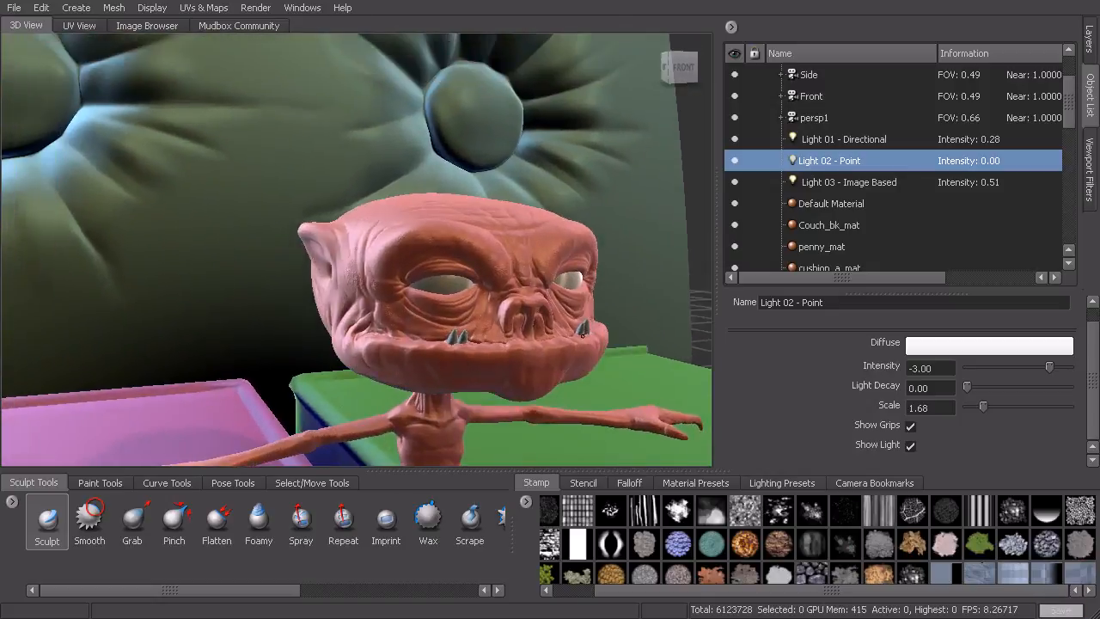
{"action": "middle_click_drag", "start_coordinate": [627, 334], "coordinate": [520, 315], "text": "alt"}
{"action": "right_click_drag", "start_coordinate": [520, 315], "coordinate": [608, 329], "text": "alt"}
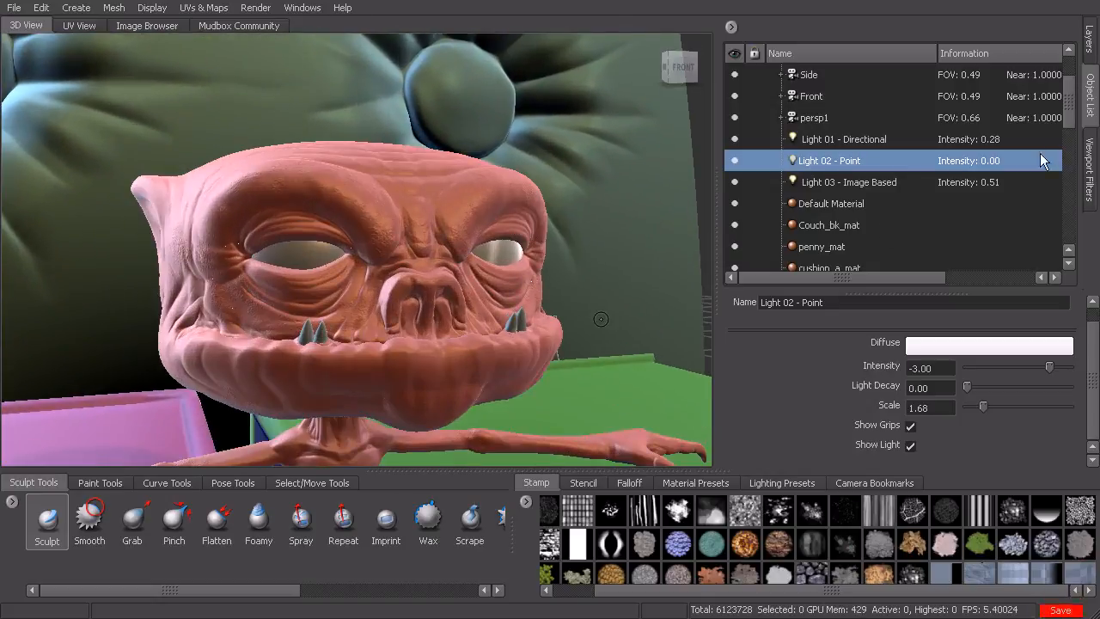
{"action": "left_click_drag", "start_coordinate": [1069, 110], "coordinate": [1067, 153]}
{"action": "left_click", "coordinate": [825, 204]}
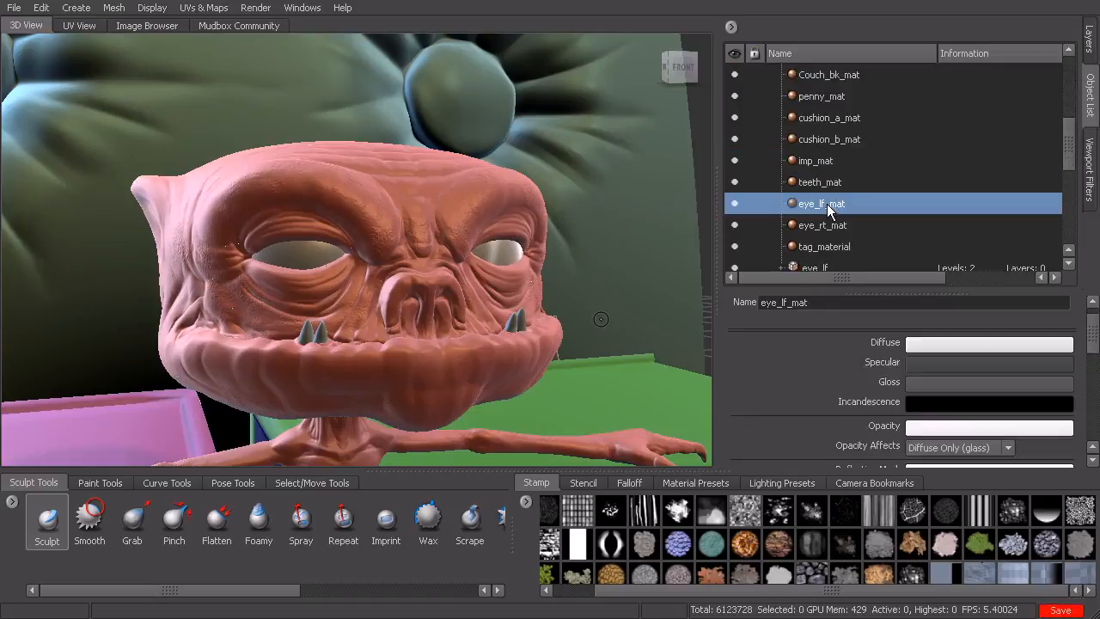
{"action": "scroll", "coordinate": [1034, 369], "scroll_direction": "down", "scroll_amount": 3}
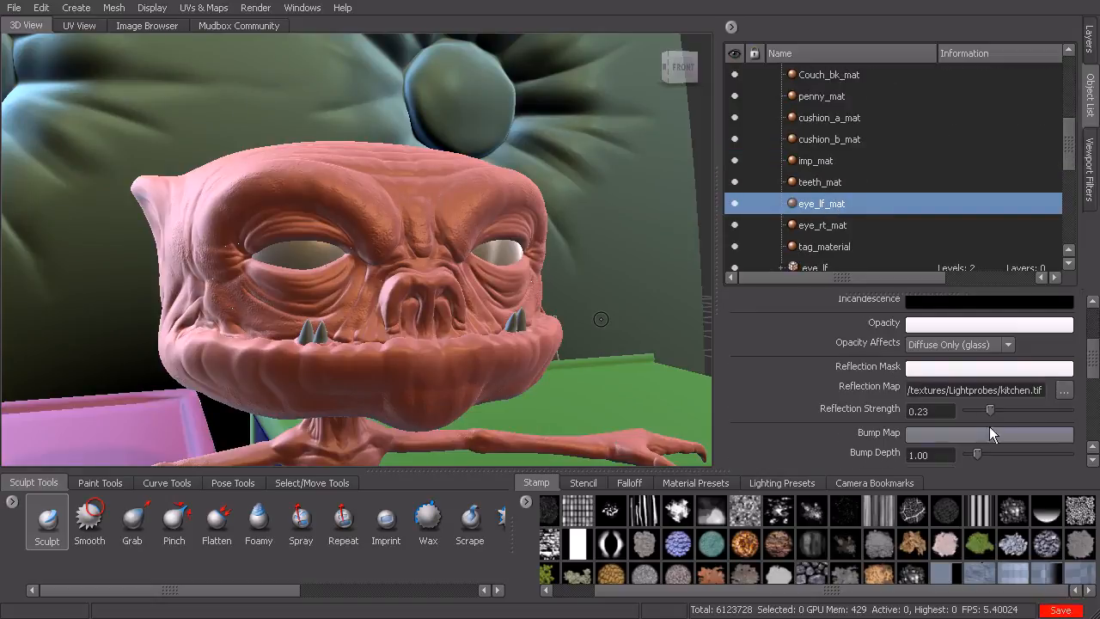
{"action": "left_click_drag", "start_coordinate": [989, 409], "coordinate": [1015, 411]}
Step: Set the reflection strength of the right eye material, eye_rt_mat, to 0.49
{"action": "left_click", "coordinate": [834, 226]}
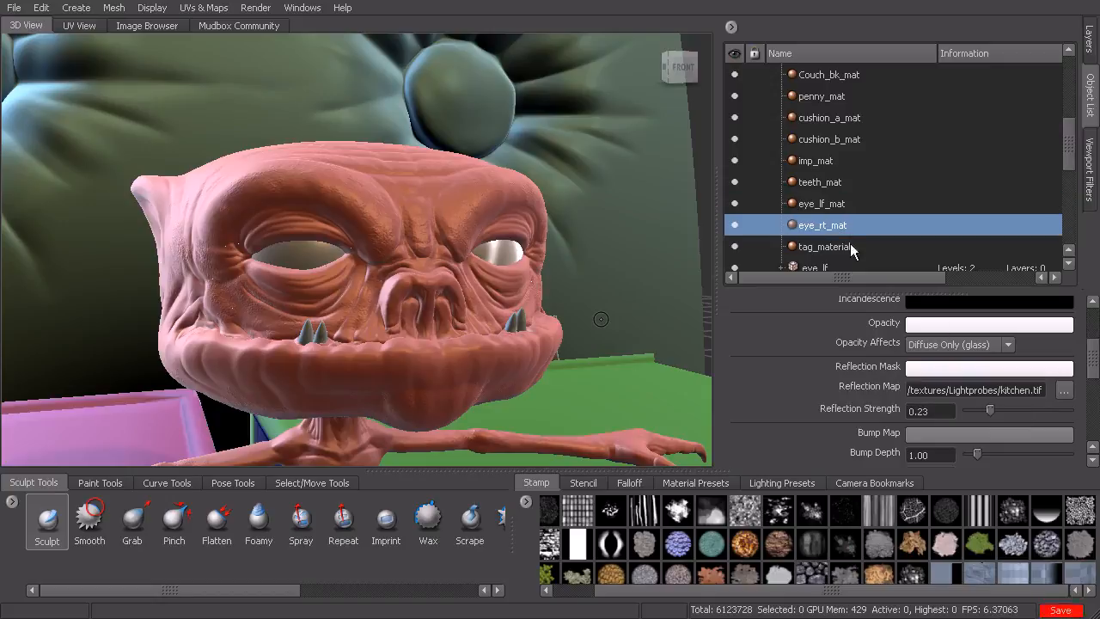
{"action": "left_click_drag", "start_coordinate": [1004, 407], "coordinate": [1019, 406]}
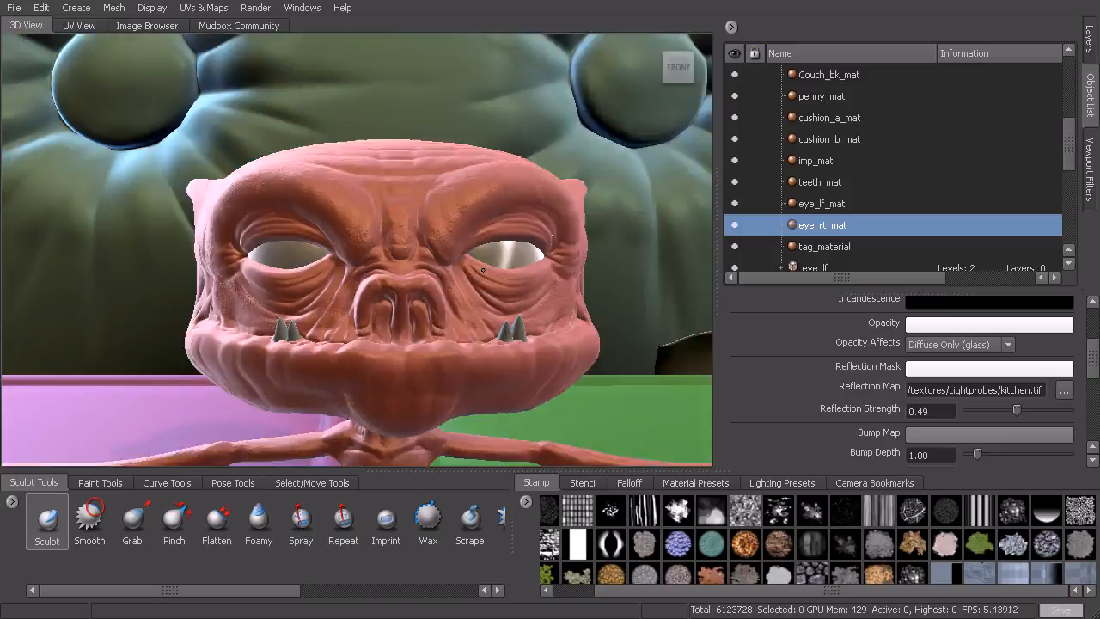
{"action": "left_click_drag", "start_coordinate": [482, 270], "coordinate": [537, 274], "text": "alt"}
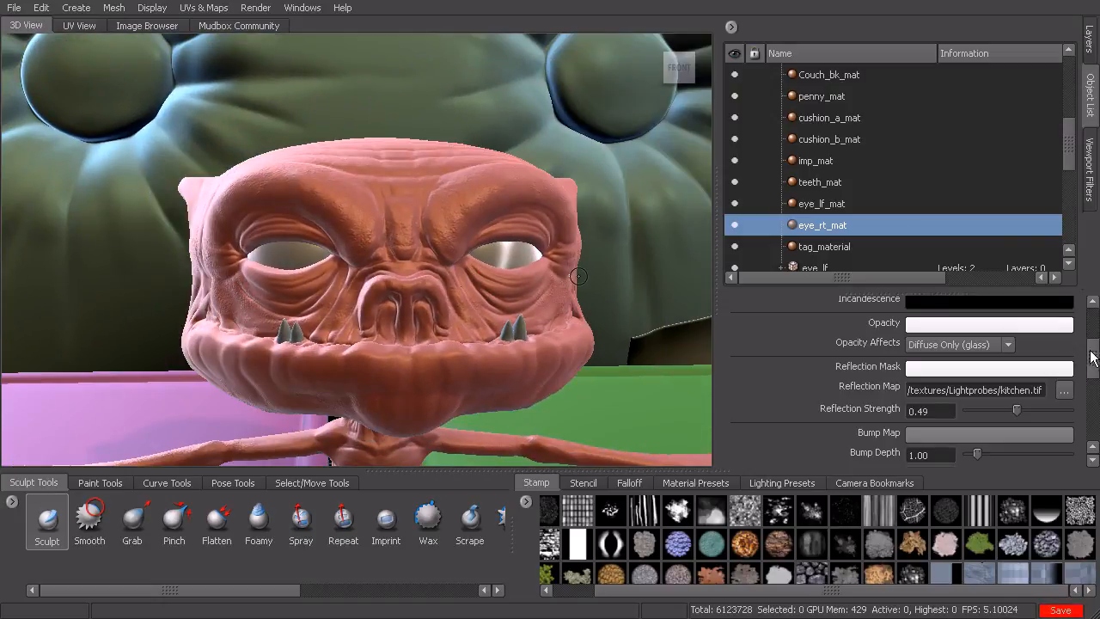
Step: Change the gloss colour of eye_rt_mat to a slightly lighter grey
{"action": "scroll", "coordinate": [1089, 359], "scroll_direction": "up", "scroll_amount": 3}
{"action": "left_click", "coordinate": [1004, 367]}
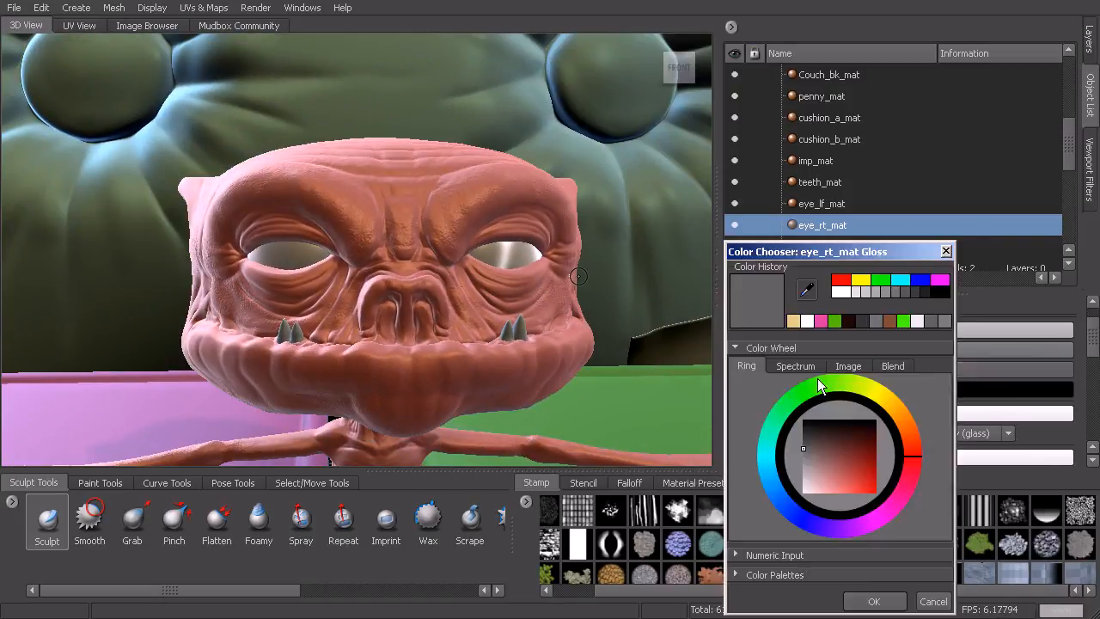
{"action": "left_click", "coordinate": [803, 456]}
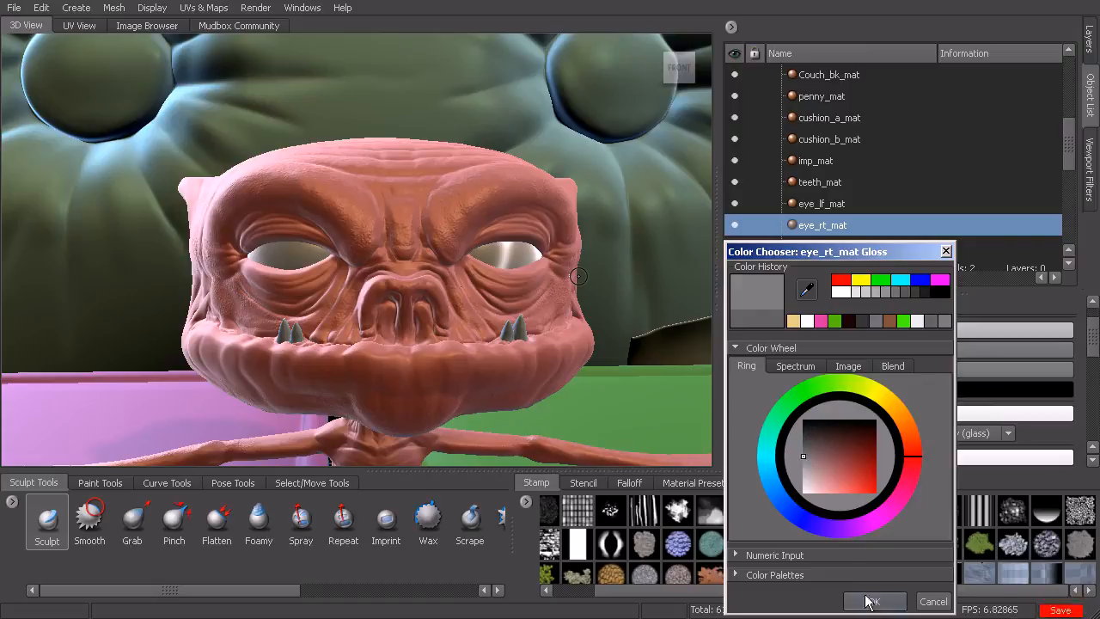
{"action": "left_click", "coordinate": [869, 599]}
Step: Lighten the grey gloss colour of eye_lf_mat to match the right eye's material
{"action": "left_click", "coordinate": [833, 205]}
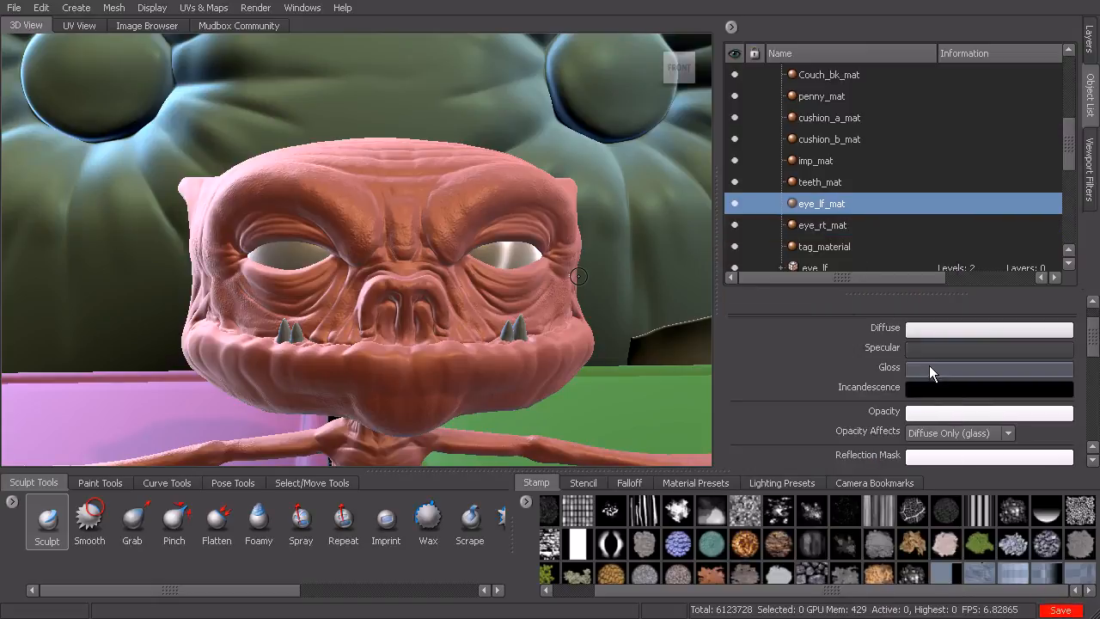
{"action": "left_click", "coordinate": [945, 367]}
{"action": "left_click_drag", "start_coordinate": [806, 465], "coordinate": [804, 478]}
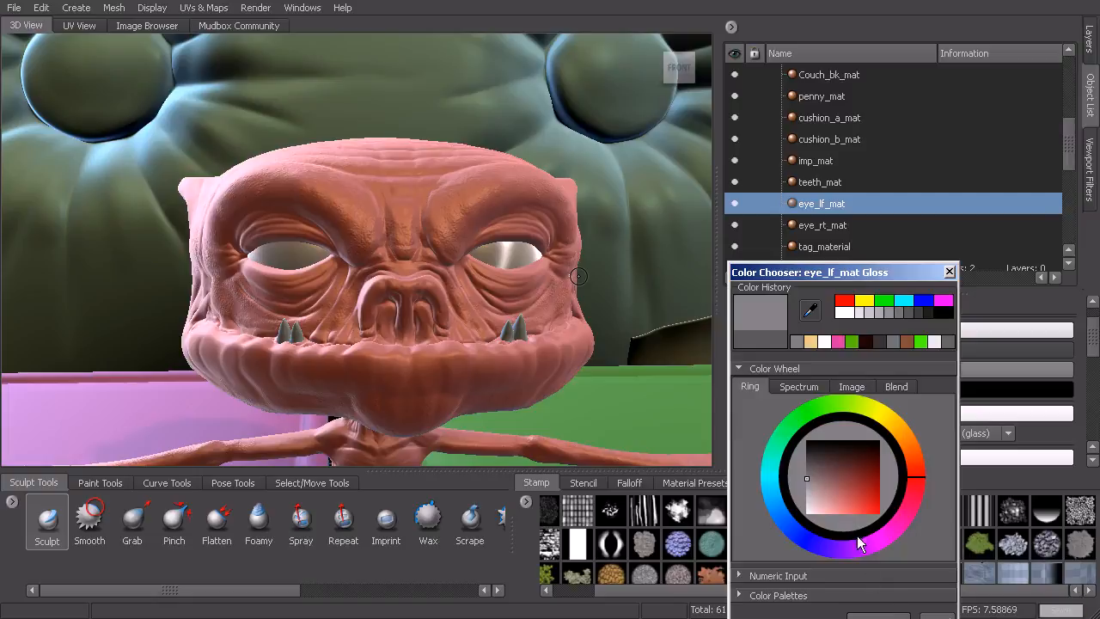
{"action": "left_click", "coordinate": [876, 613]}
Step: Select Light 02 - Point, view it from the front of the scene, and look up the light types that can be created
{"action": "left_click_drag", "start_coordinate": [594, 325], "coordinate": [655, 345], "text": "alt"}
{"action": "right_click_drag", "start_coordinate": [655, 345], "coordinate": [418, 247], "text": "alt"}
{"action": "left_click_drag", "start_coordinate": [418, 248], "coordinate": [607, 182], "text": "alt"}
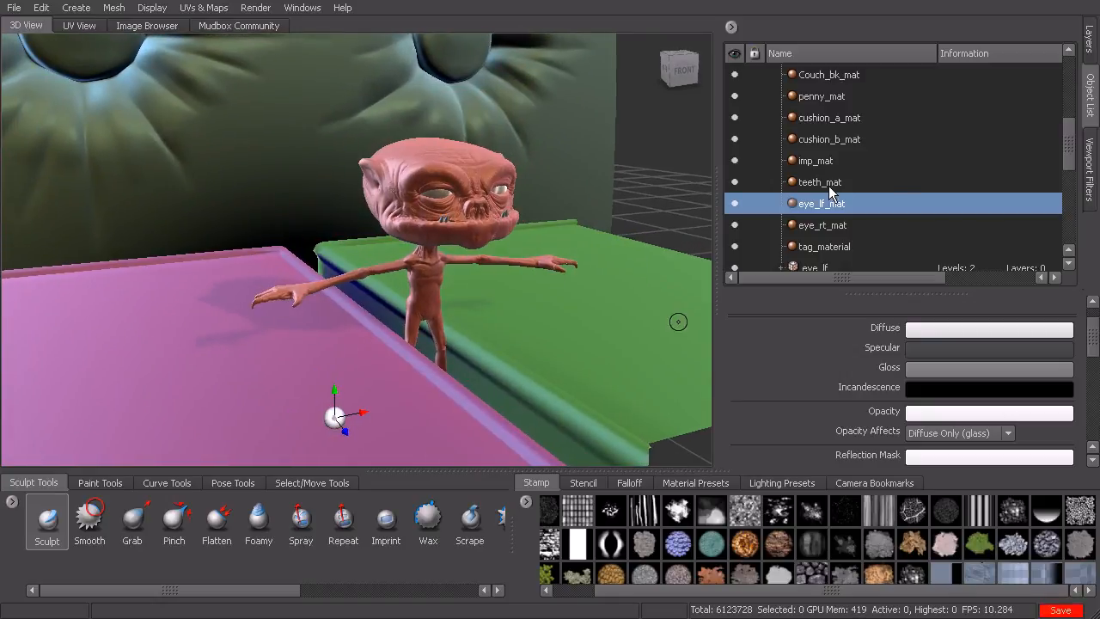
{"action": "scroll", "coordinate": [847, 189], "scroll_direction": "up", "scroll_amount": 3}
{"action": "left_click", "coordinate": [863, 142]}
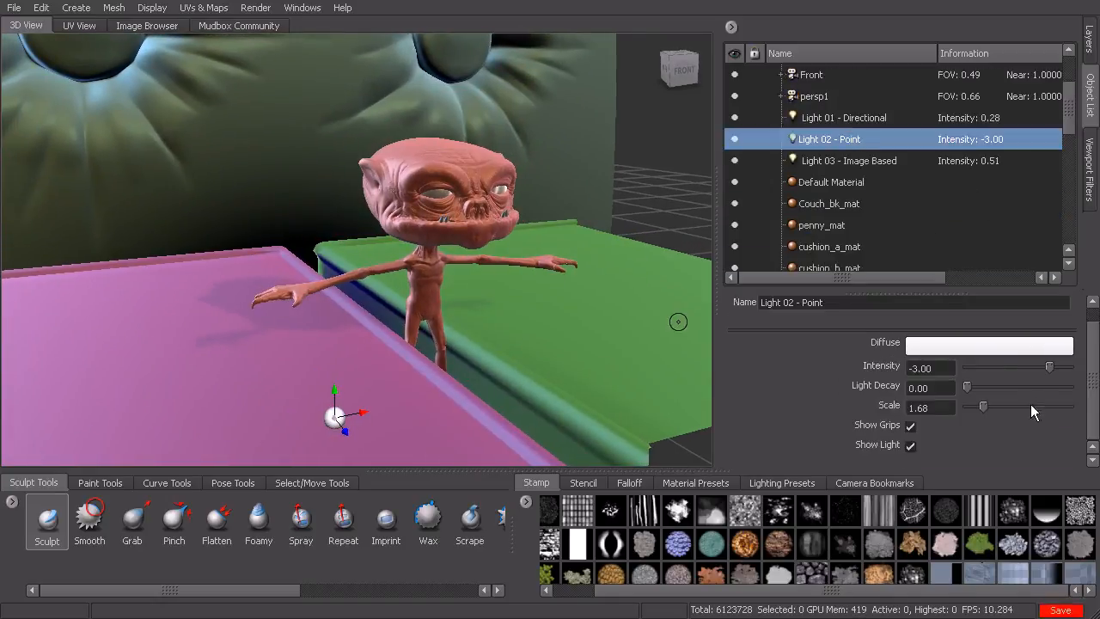
{"action": "left_click_drag", "start_coordinate": [551, 380], "coordinate": [564, 338], "text": "alt"}
{"action": "left_click", "coordinate": [83, 13]}
{"action": "left_click", "coordinate": [82, 14]}
{"action": "left_click", "coordinate": [81, 13]}
{"action": "mouse_move", "coordinate": [102, 74]}
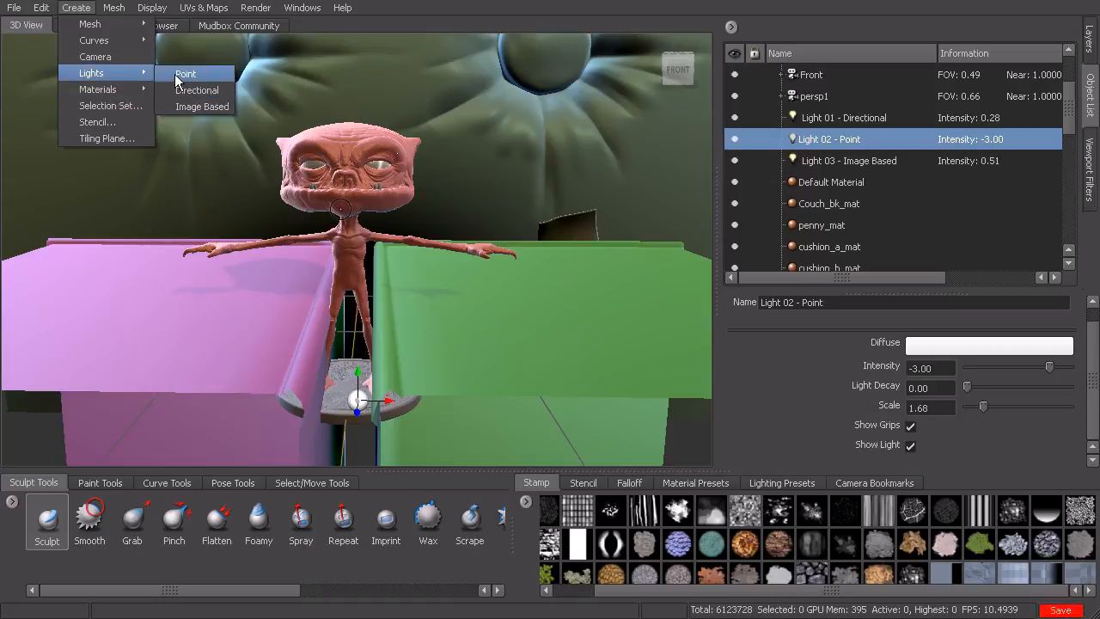
Step: Examine the lighting on the couch back and creature from several angles and distances, and show the list of viewport filters
{"action": "left_click_drag", "start_coordinate": [458, 261], "coordinate": [476, 276], "text": "alt"}
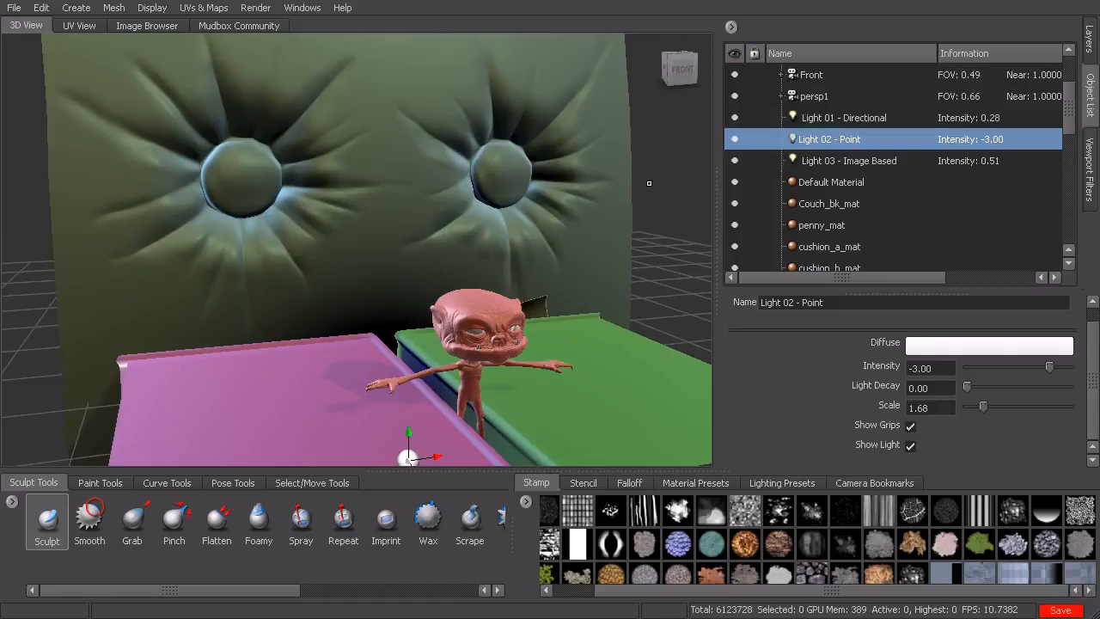
{"action": "left_click_drag", "start_coordinate": [539, 210], "coordinate": [497, 211], "text": "alt"}
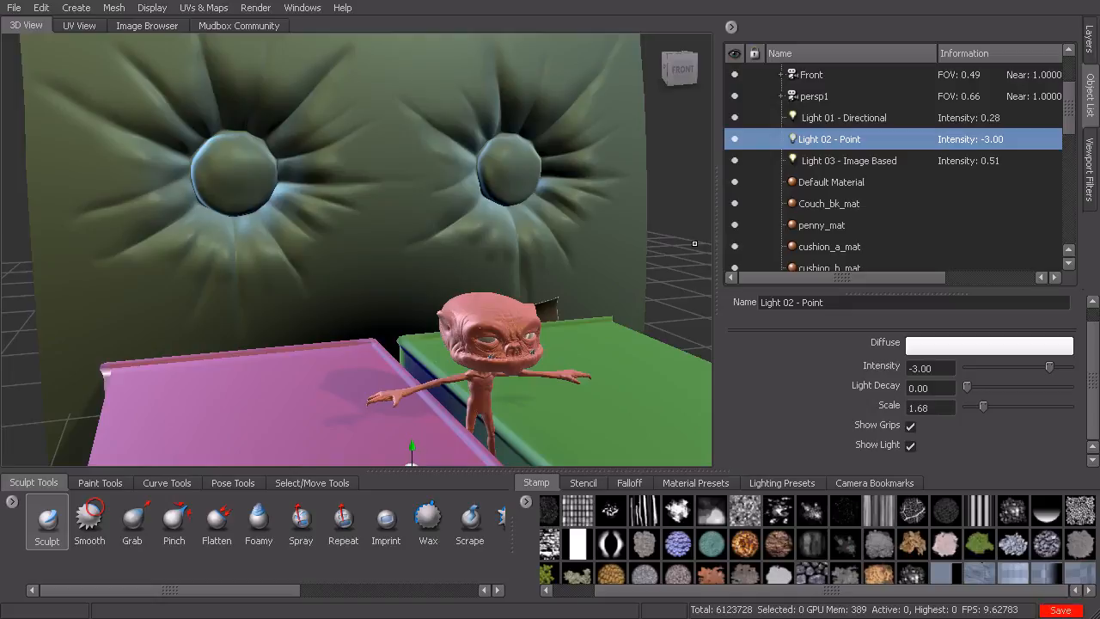
{"action": "mouse_move", "coordinate": [563, 276]}
{"action": "left_mouse_down", "text": "alt"}
{"action": "mouse_move", "coordinate": [557, 261]}
{"action": "mouse_move", "coordinate": [574, 264]}
{"action": "left_mouse_up", "text": "alt"}
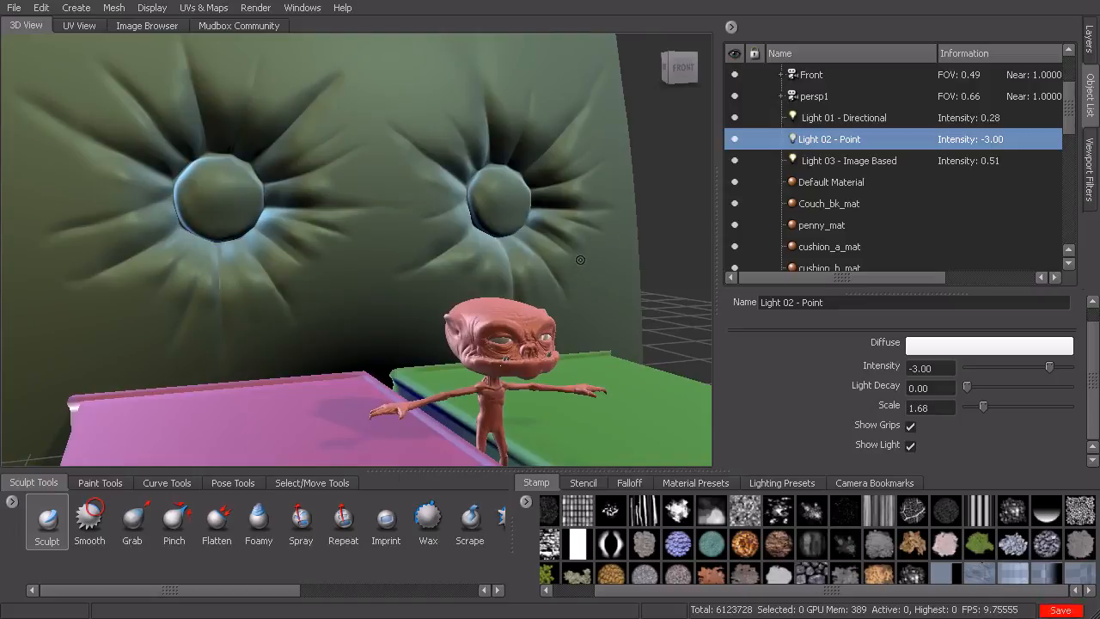
{"action": "right_click_drag", "start_coordinate": [518, 181], "coordinate": [549, 206], "text": "alt"}
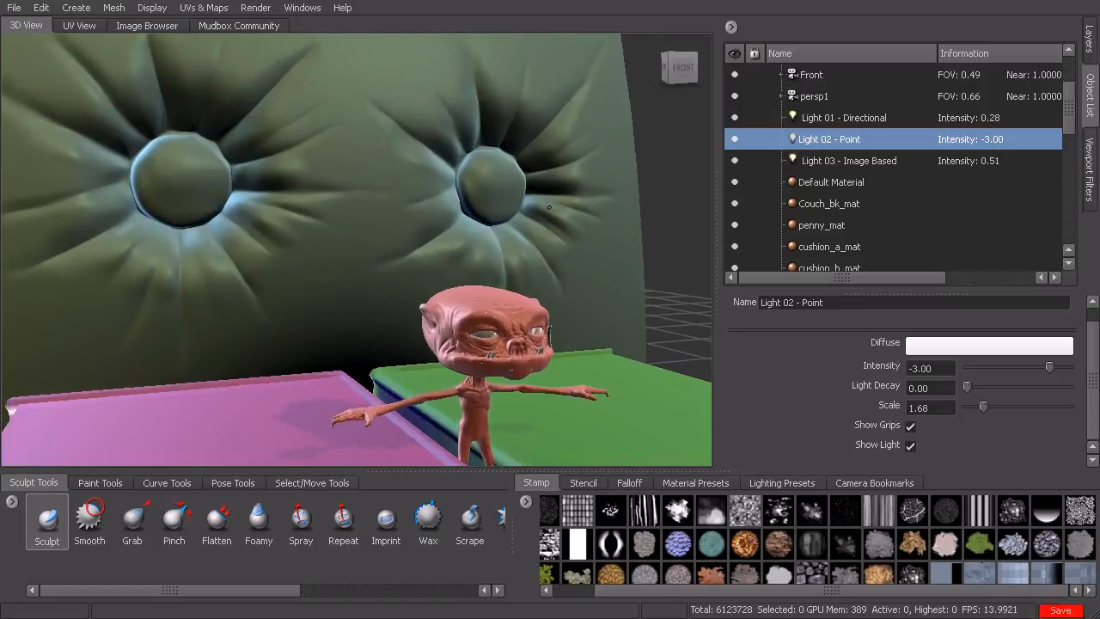
{"action": "left_click_drag", "start_coordinate": [367, 226], "coordinate": [314, 176], "text": "alt"}
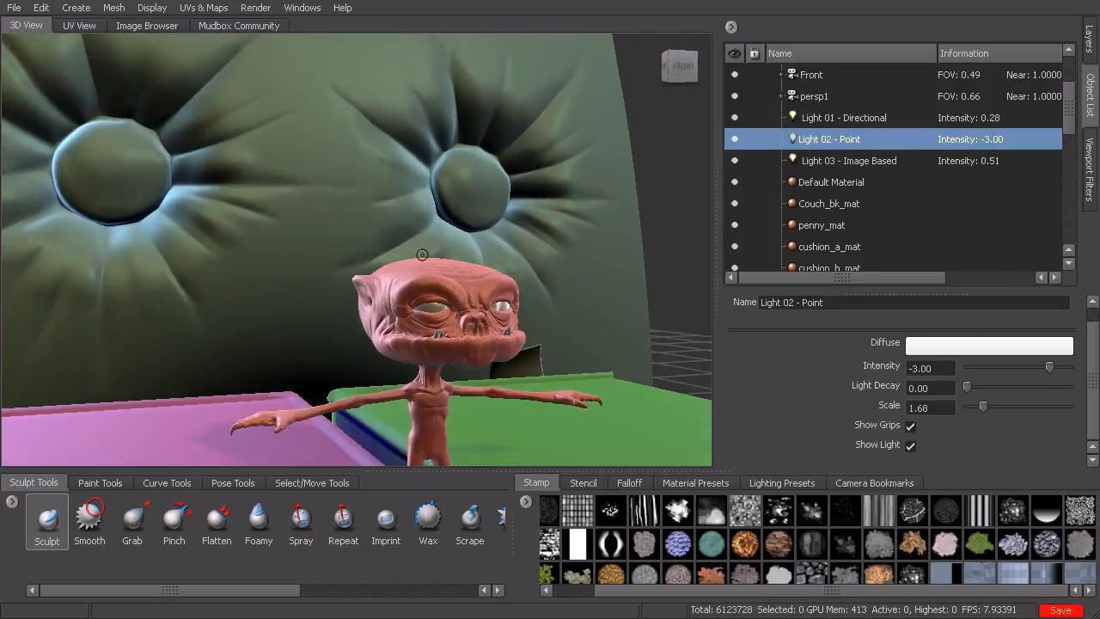
{"action": "left_click_drag", "start_coordinate": [434, 271], "coordinate": [487, 281], "text": "alt"}
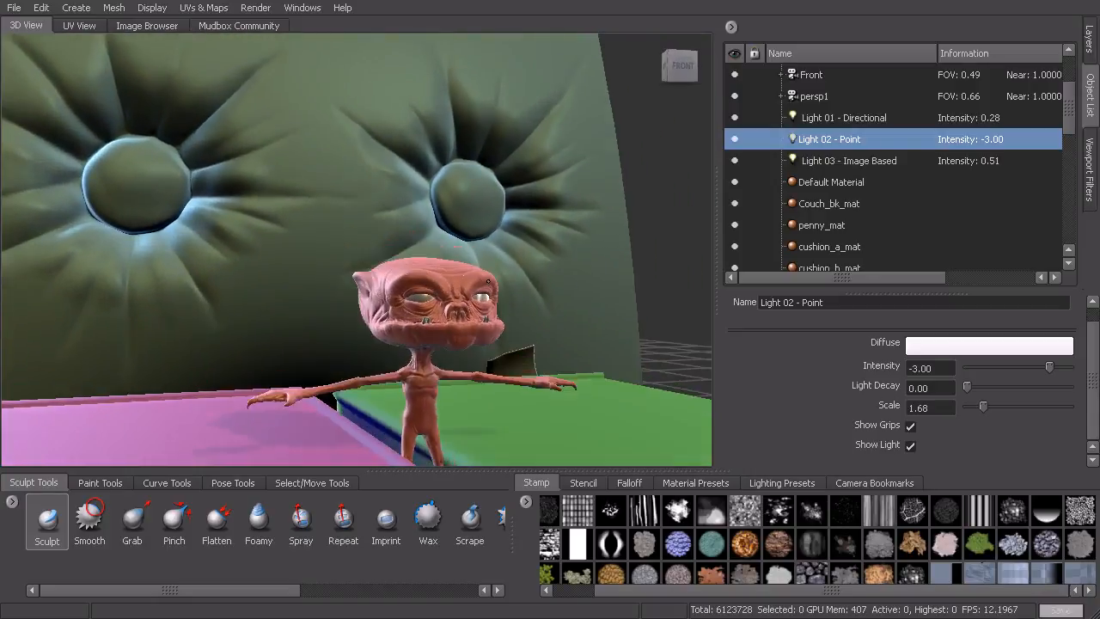
{"action": "right_click_drag", "start_coordinate": [432, 268], "coordinate": [544, 284], "text": "alt"}
{"action": "left_click_drag", "start_coordinate": [528, 258], "coordinate": [477, 289], "text": "alt"}
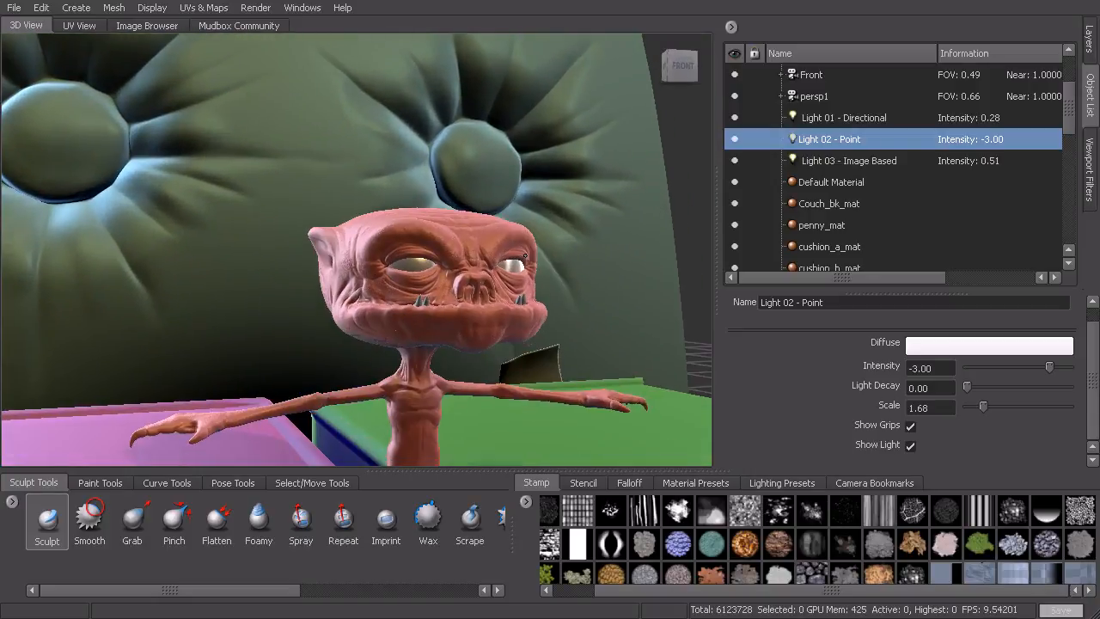
{"action": "left_click", "coordinate": [1087, 165]}
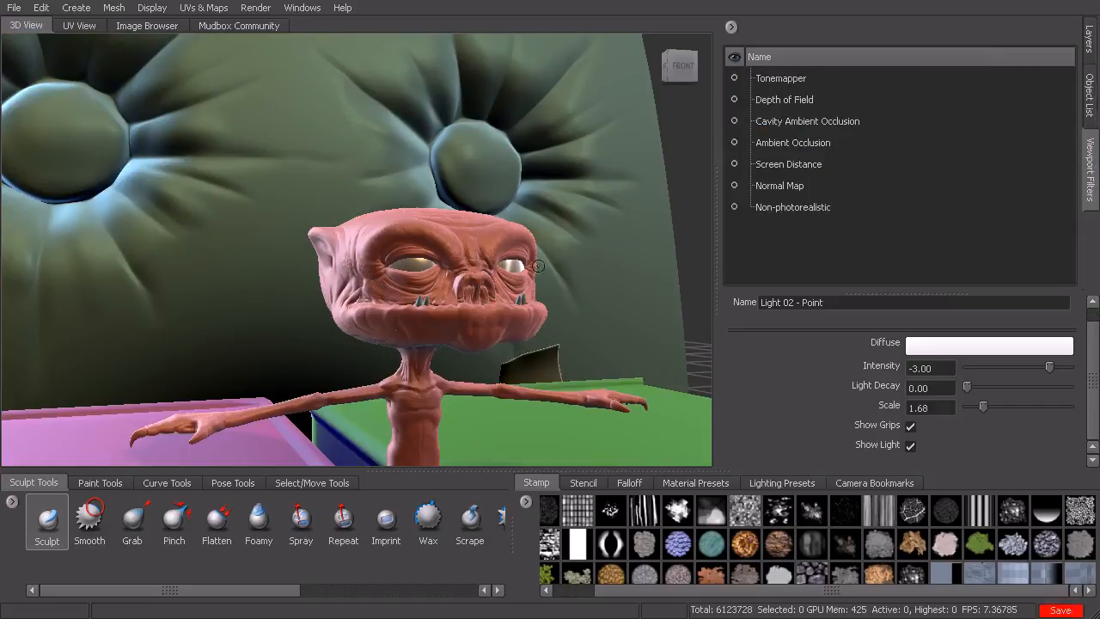
{"action": "right_click_drag", "start_coordinate": [622, 299], "coordinate": [587, 292], "text": "alt"}
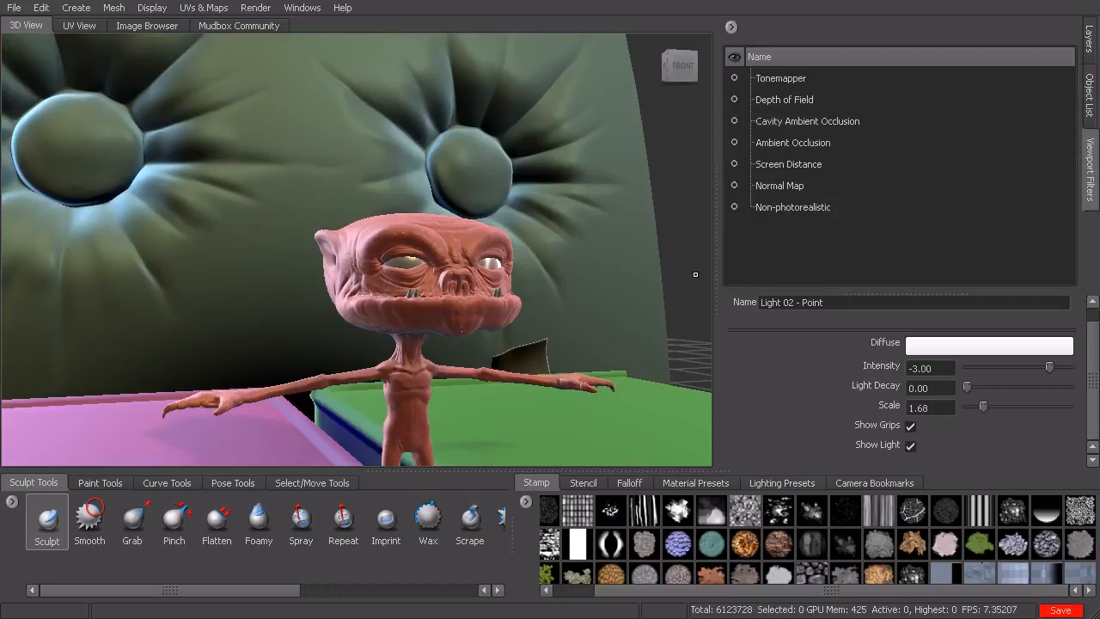
Step: Review the properties of the scene's directional, point and image-based lights one by one
{"action": "left_click", "coordinate": [1089, 99]}
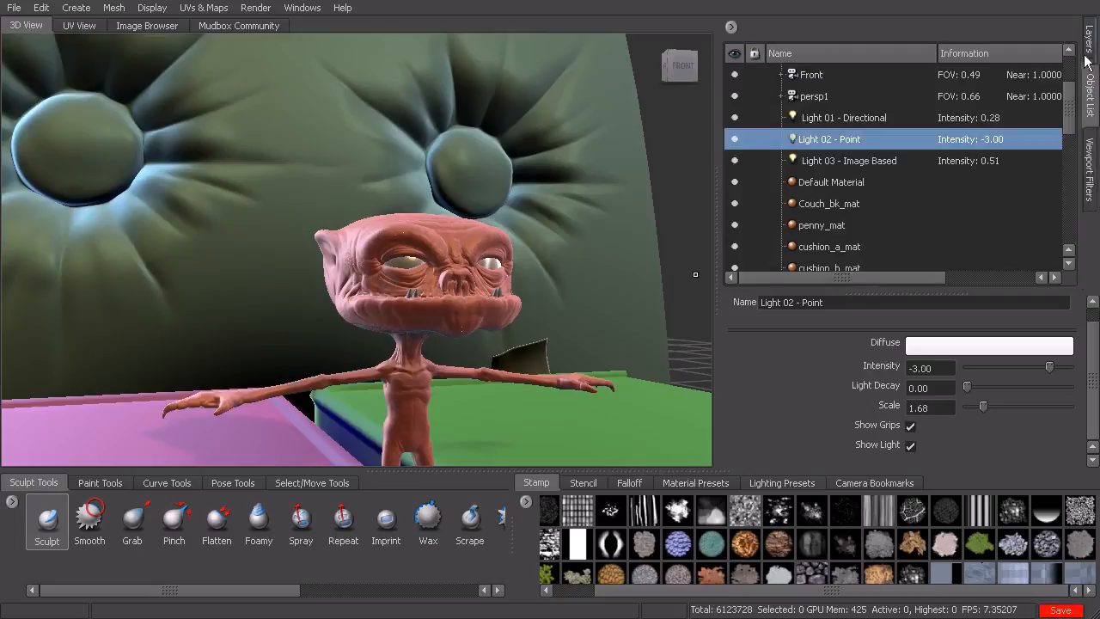
{"action": "left_click", "coordinate": [862, 116]}
{"action": "left_click", "coordinate": [856, 140]}
{"action": "left_click", "coordinate": [862, 159]}
{"action": "left_click", "coordinate": [859, 141]}
{"action": "left_click", "coordinate": [863, 118]}
{"action": "left_click", "coordinate": [864, 138]}
{"action": "left_click", "coordinate": [868, 162]}
{"action": "left_click", "coordinate": [857, 139]}
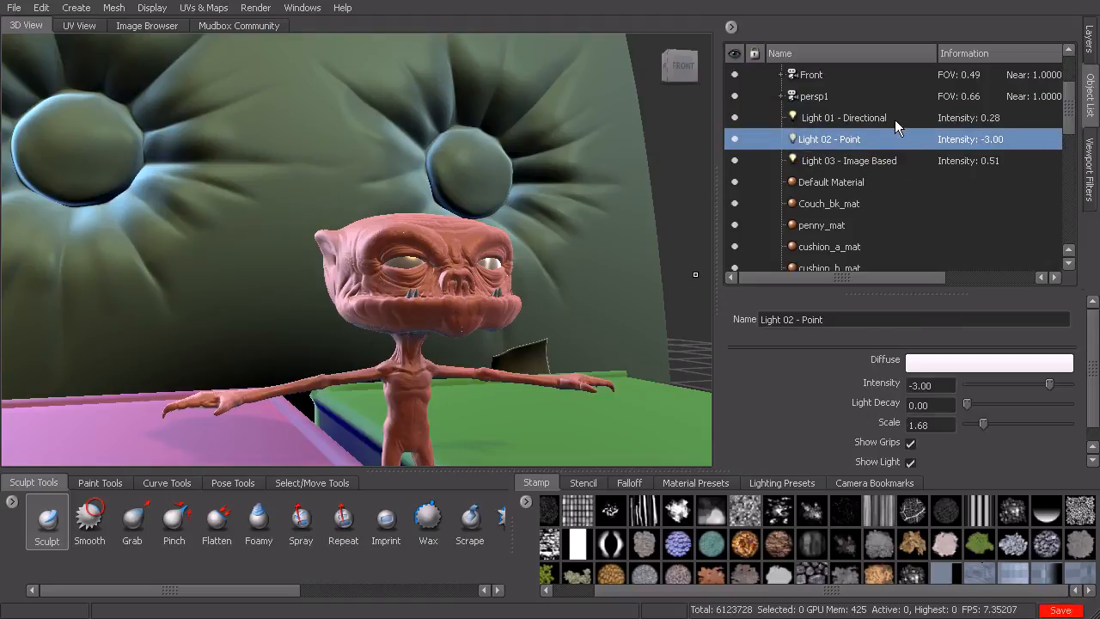
{"action": "left_click", "coordinate": [871, 160]}
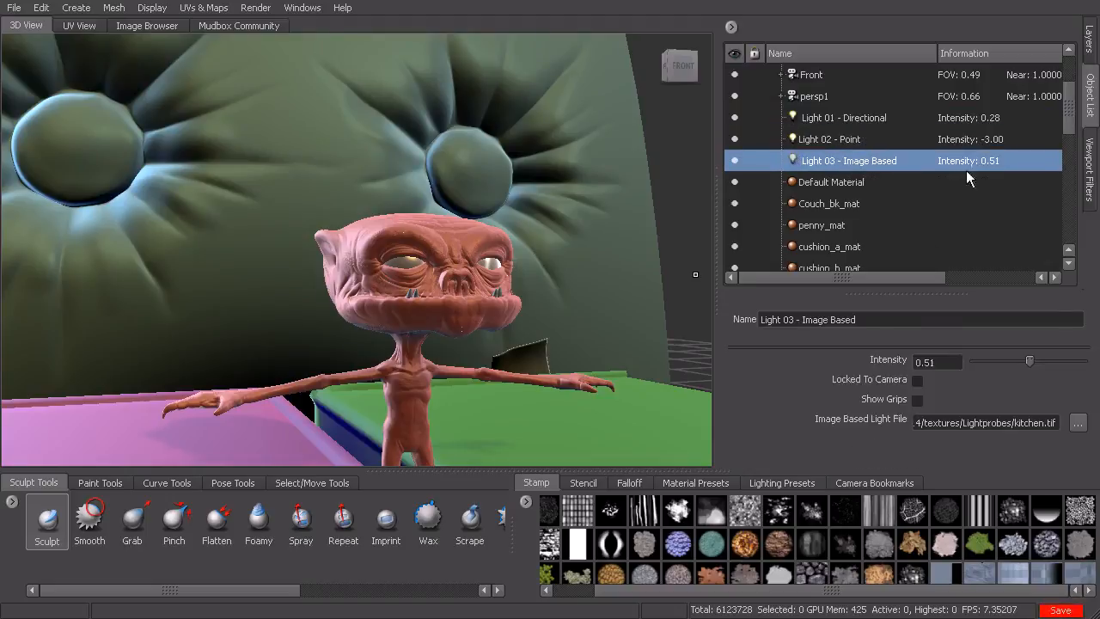
{"action": "left_click", "coordinate": [829, 138]}
{"action": "left_click", "coordinate": [859, 121]}
{"action": "left_click", "coordinate": [858, 139]}
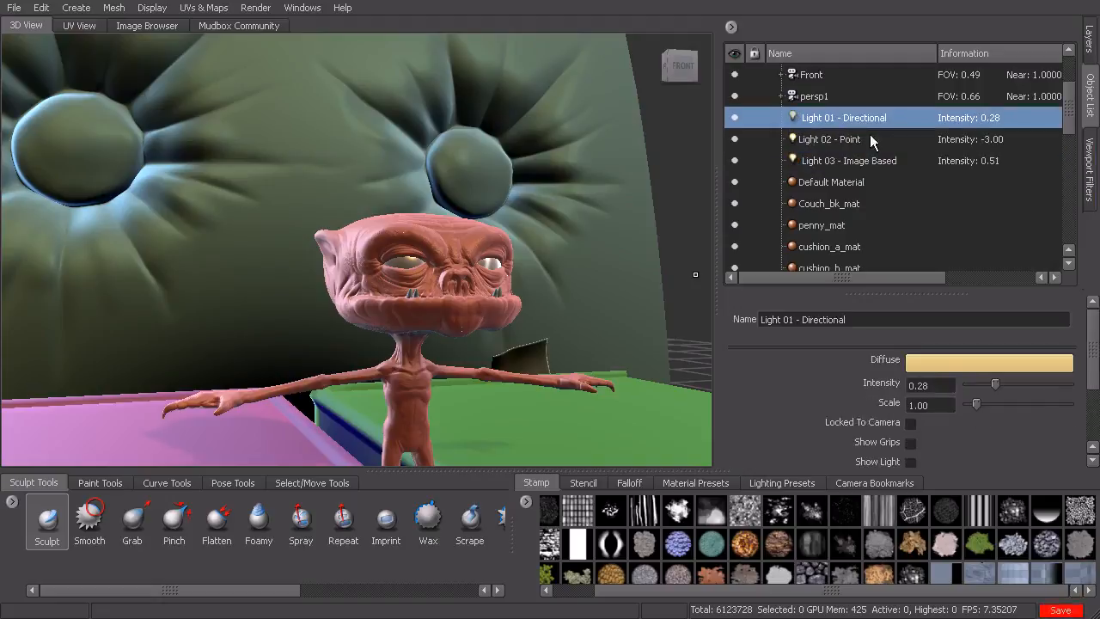
Step: Try to create a second image-based light in the scene
{"action": "left_click", "coordinate": [76, 8]}
{"action": "mouse_move", "coordinate": [94, 71]}
{"action": "left_click", "coordinate": [193, 105]}
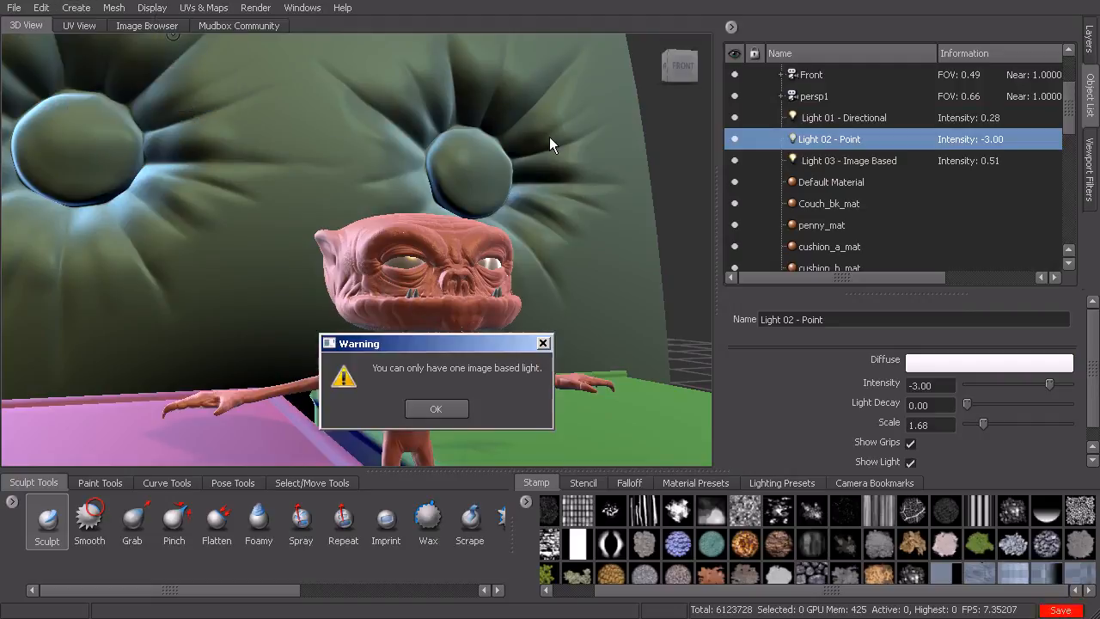
{"action": "left_click", "coordinate": [438, 409]}
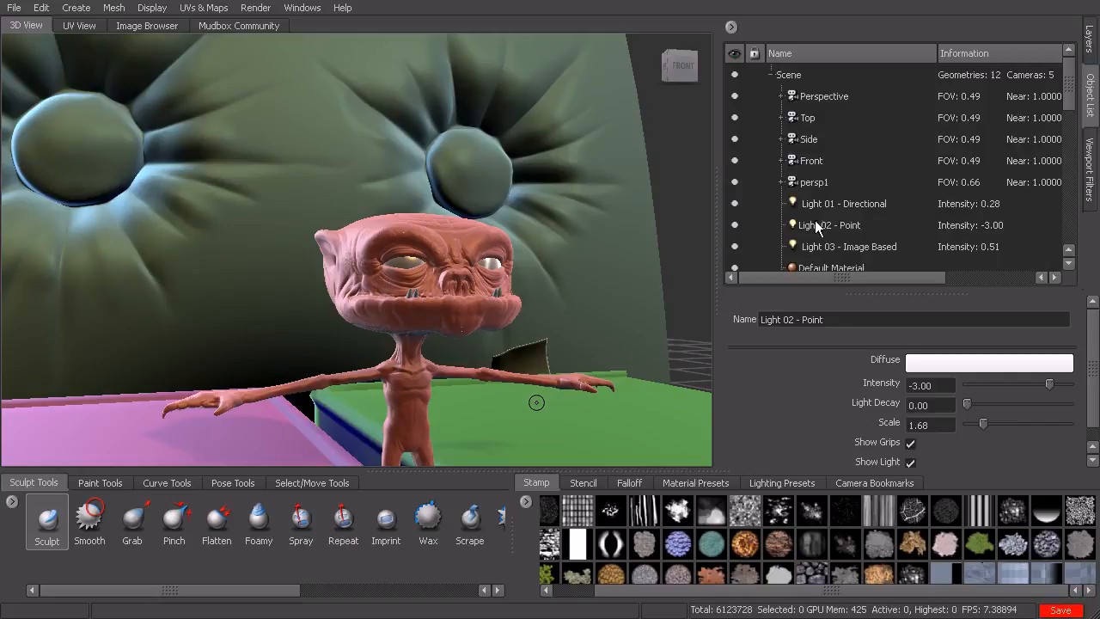
Step: Add another point light to the scene
{"action": "left_click", "coordinate": [77, 10]}
{"action": "mouse_move", "coordinate": [118, 74]}
{"action": "left_click", "coordinate": [186, 74]}
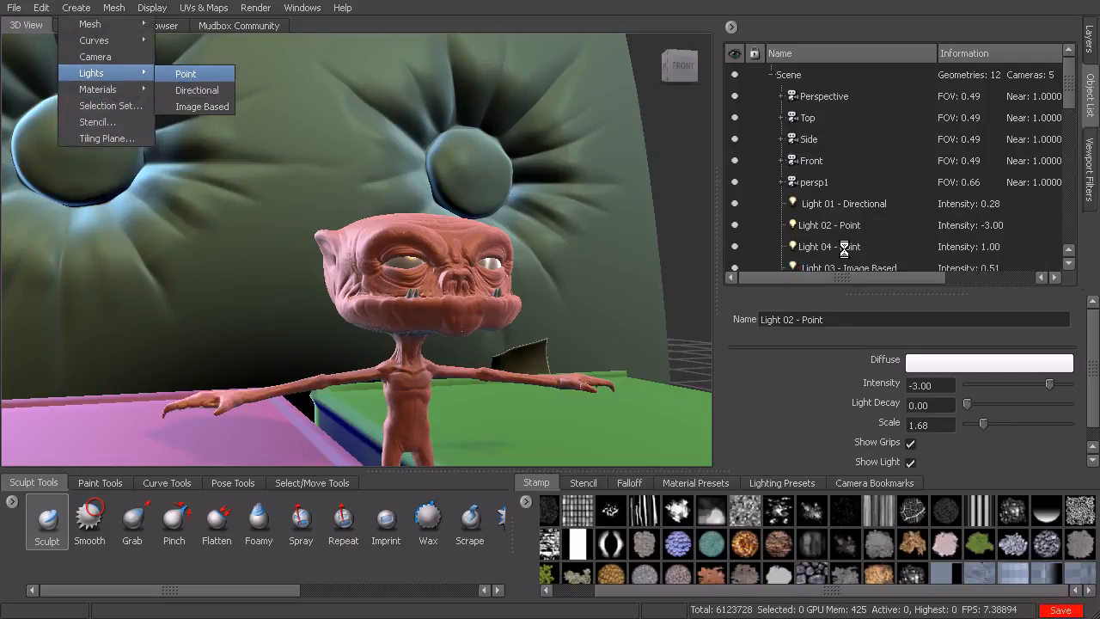
Step: Delete the newly added point light, Light 04 - Point, from the scene
{"action": "left_click", "coordinate": [890, 250]}
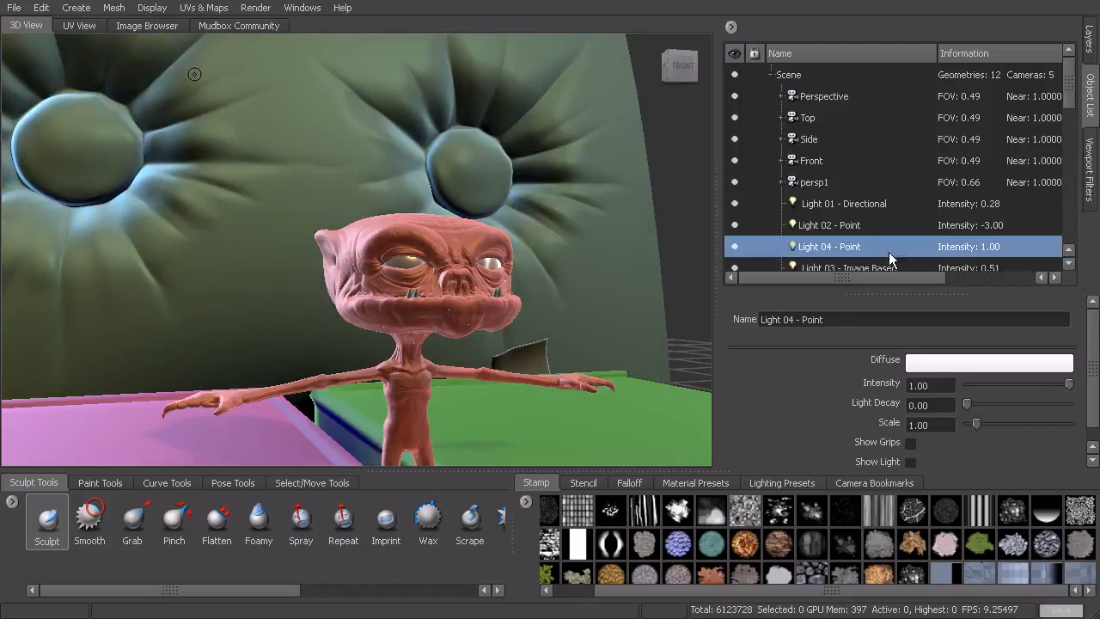
{"action": "right_click", "coordinate": [834, 245]}
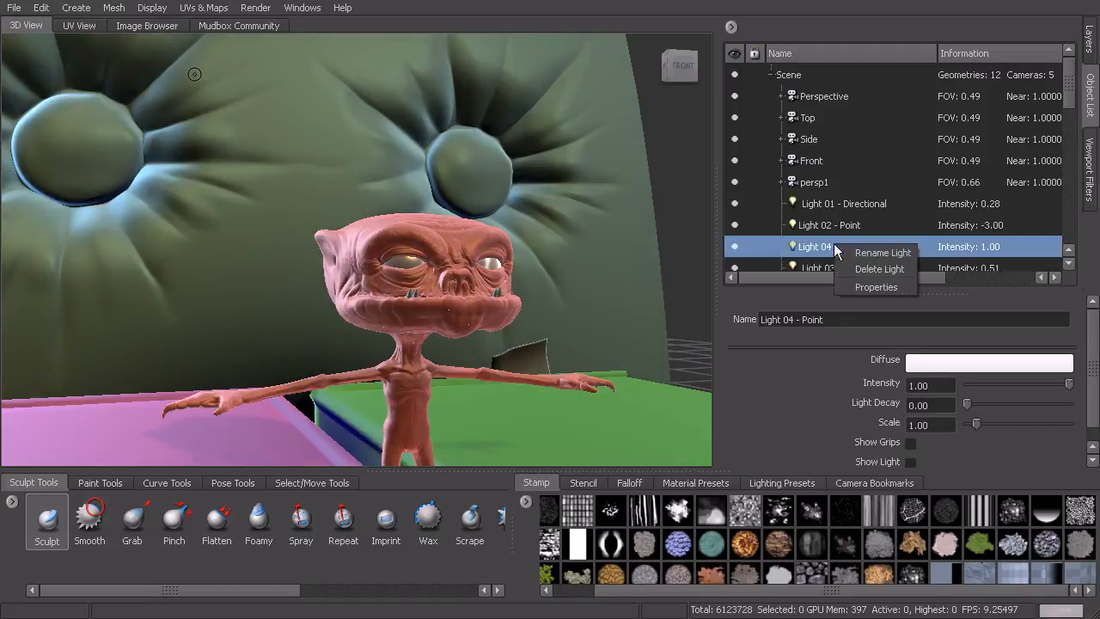
{"action": "left_click", "coordinate": [880, 269]}
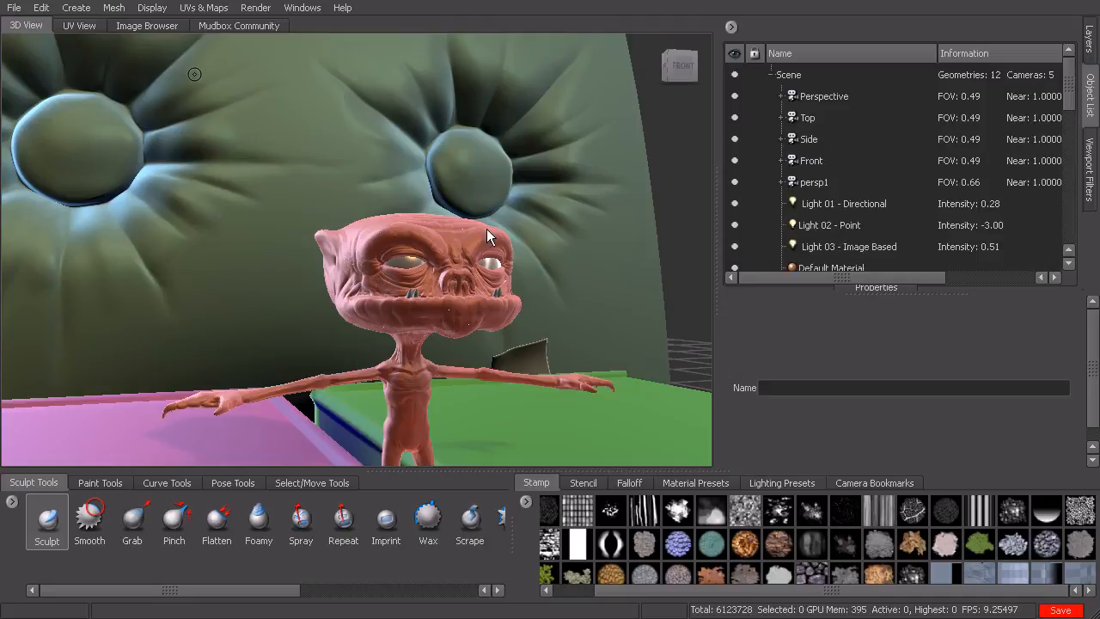
{"action": "right_click_drag", "start_coordinate": [571, 238], "coordinate": [485, 228], "text": "alt"}
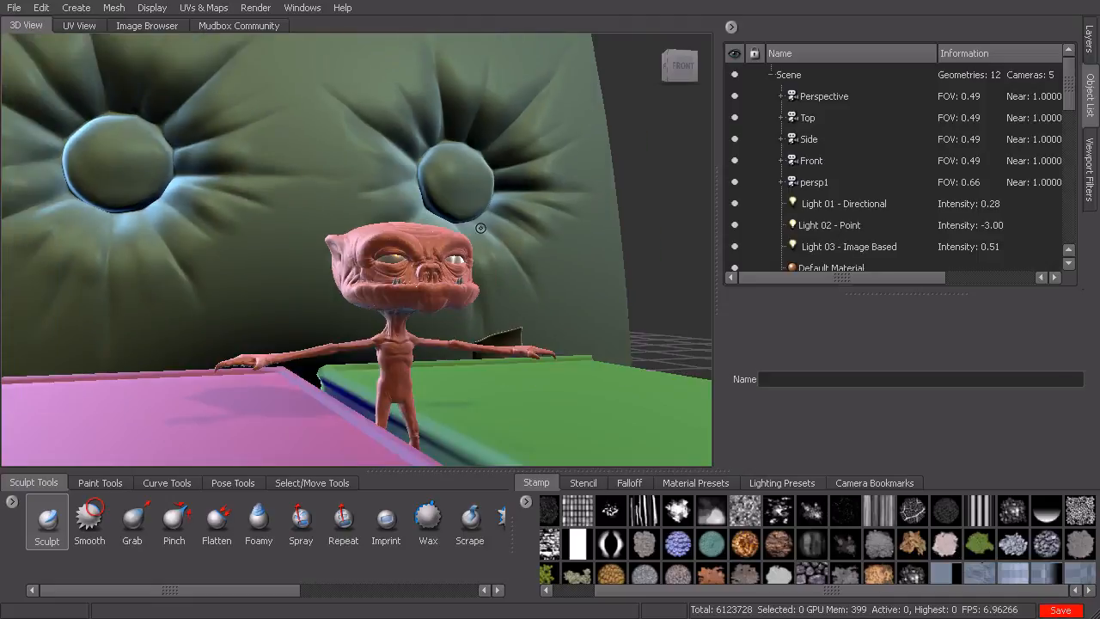